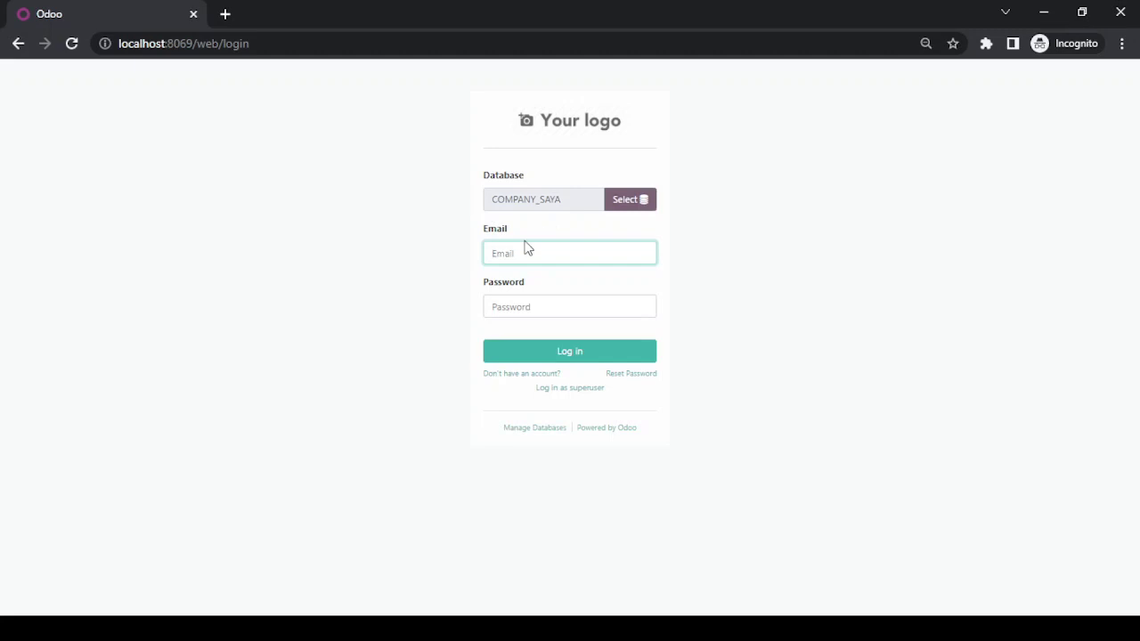
- Log in to the COMPANY_SAYA database with the administrator login and password
text(admin)
key(Tab)
text(a)
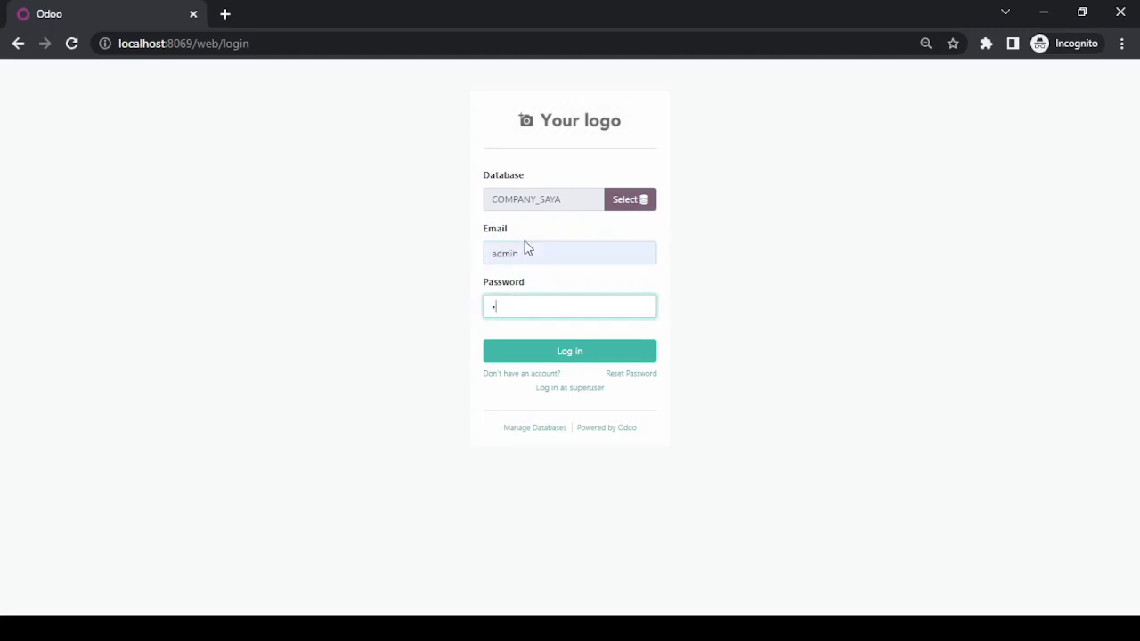
key(Return)
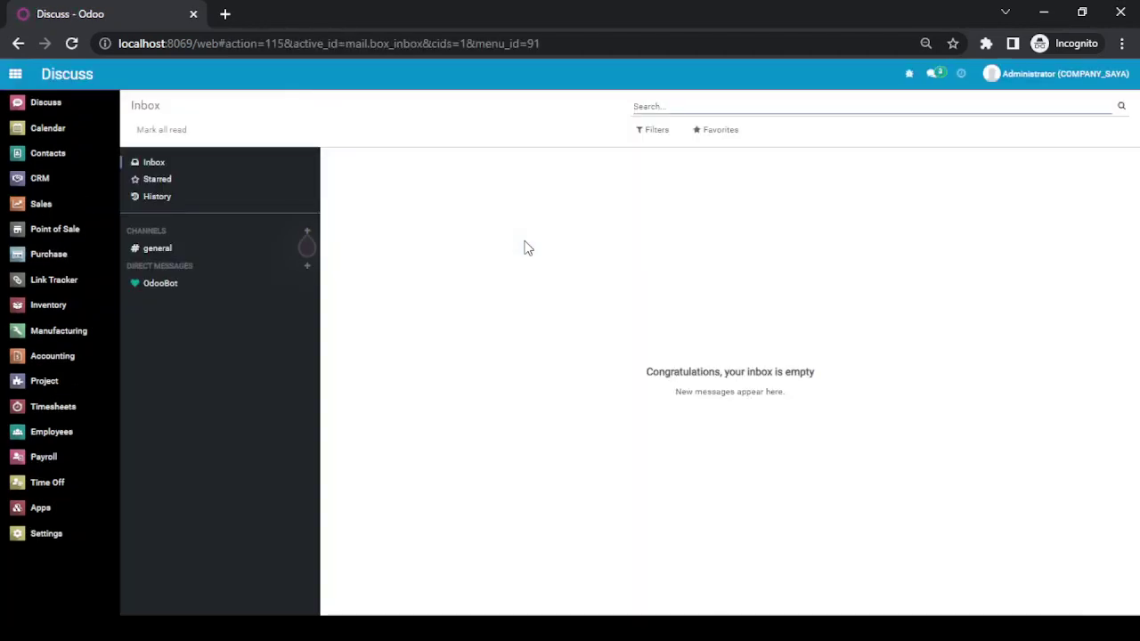
- Search all apps for 'delivery', install the Delivery Costs module, and reload the page
click(77, 509)
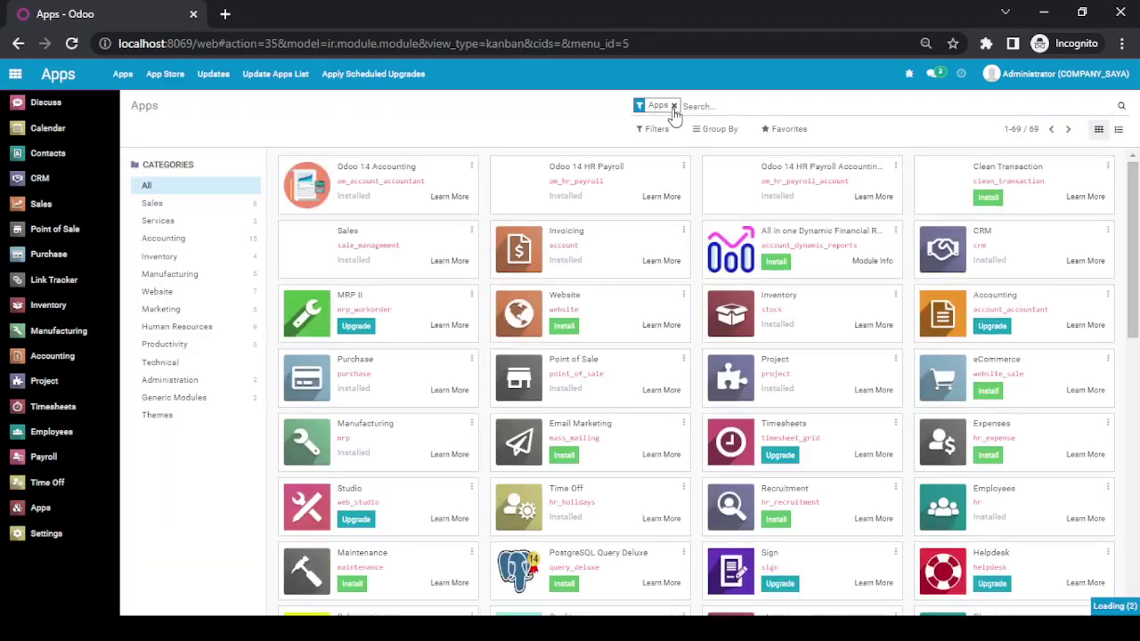
click(673, 106)
text(delivery)
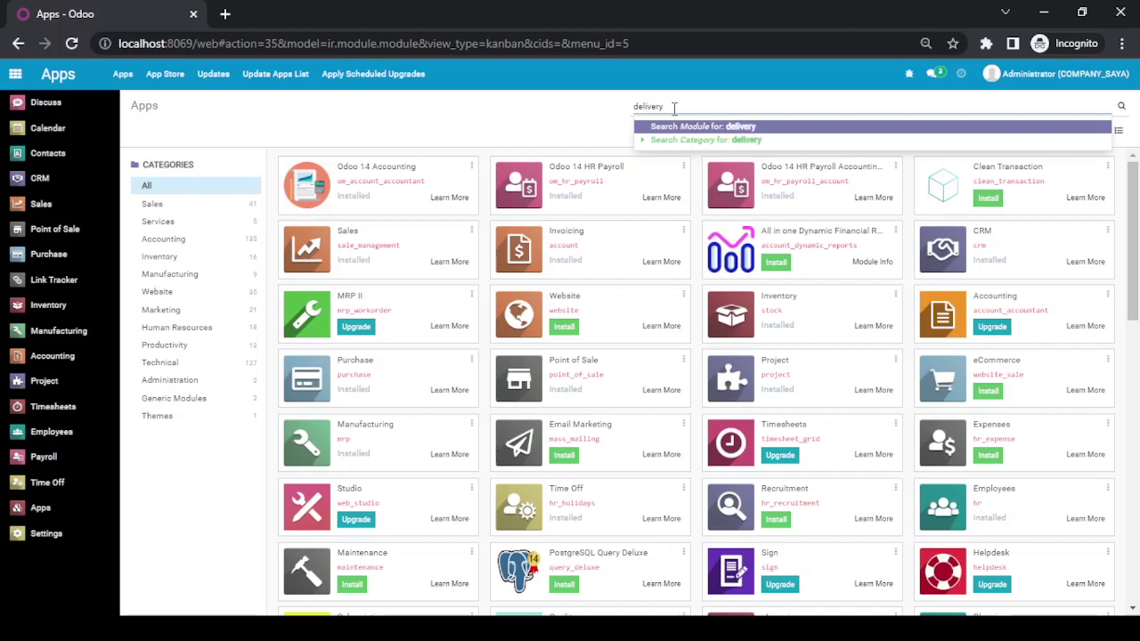
key(Return)
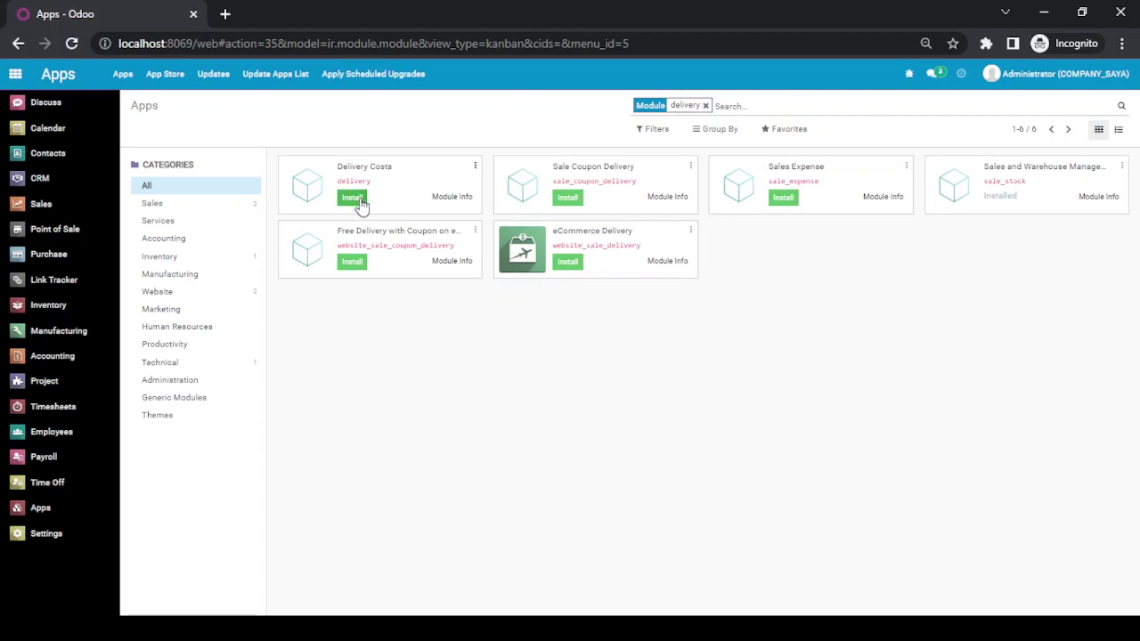
click(353, 197)
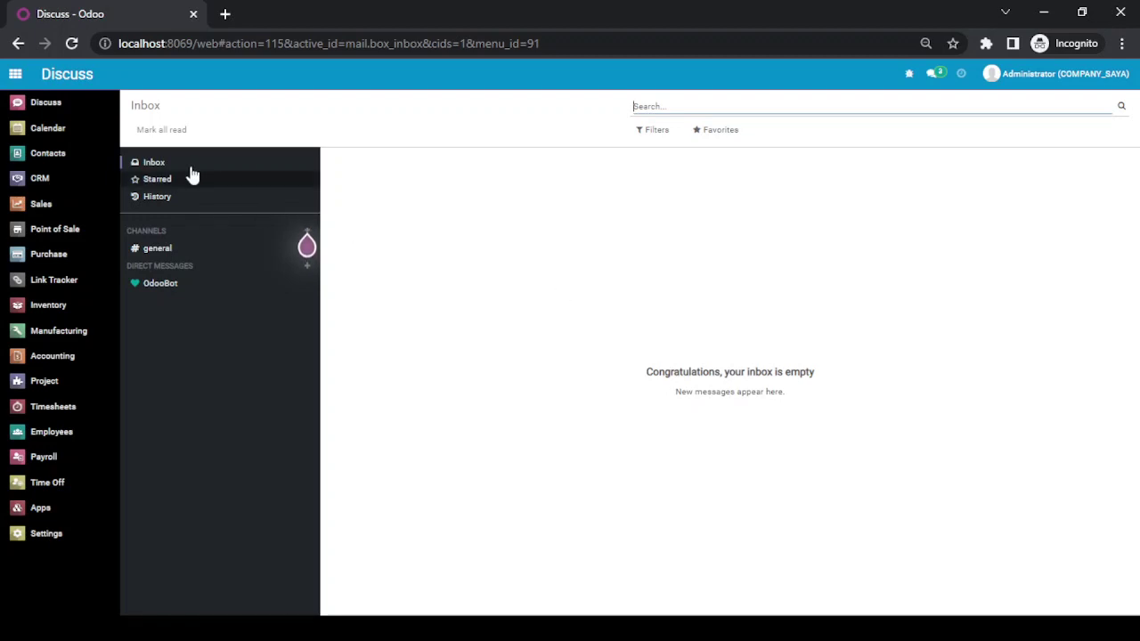
click(72, 44)
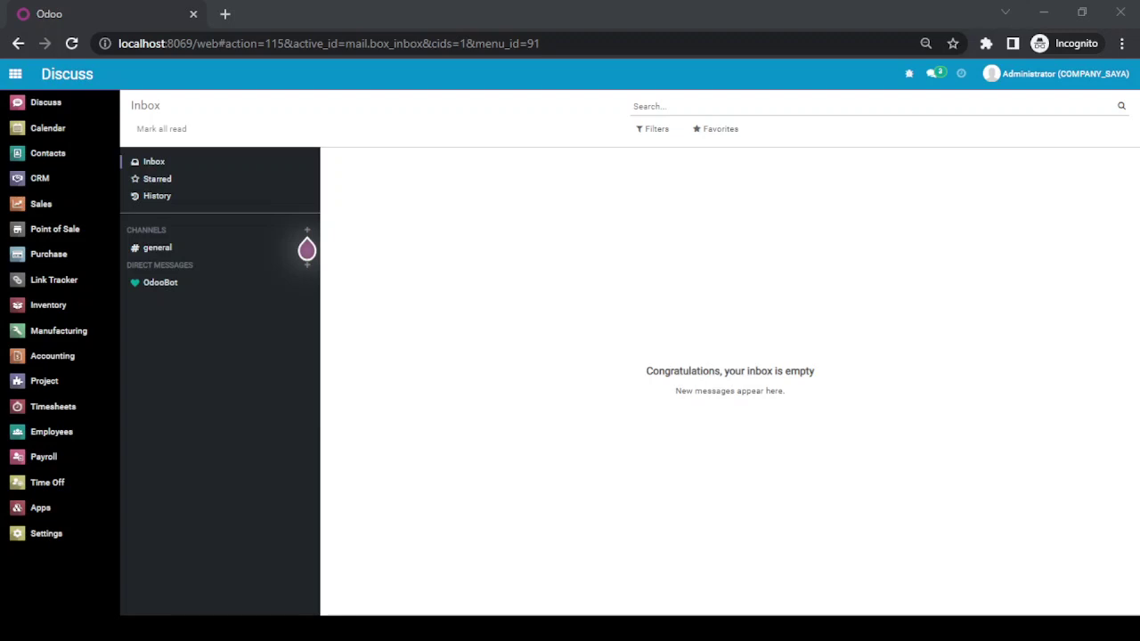
click(96, 57)
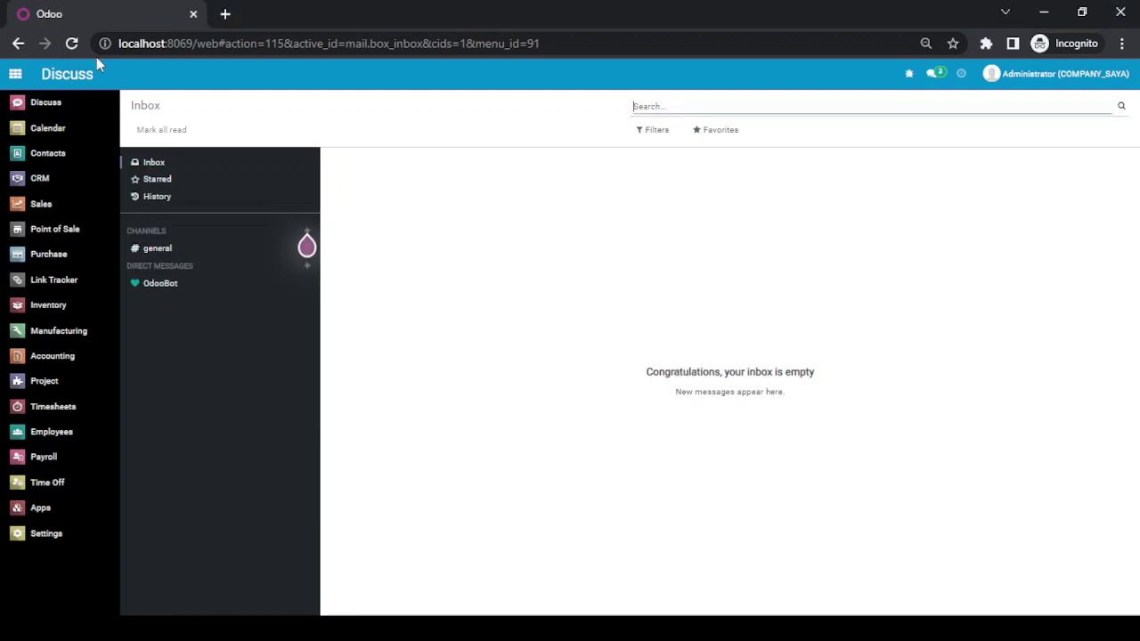
- Go to Sales > Configuration > Shipping Methods
click(65, 209)
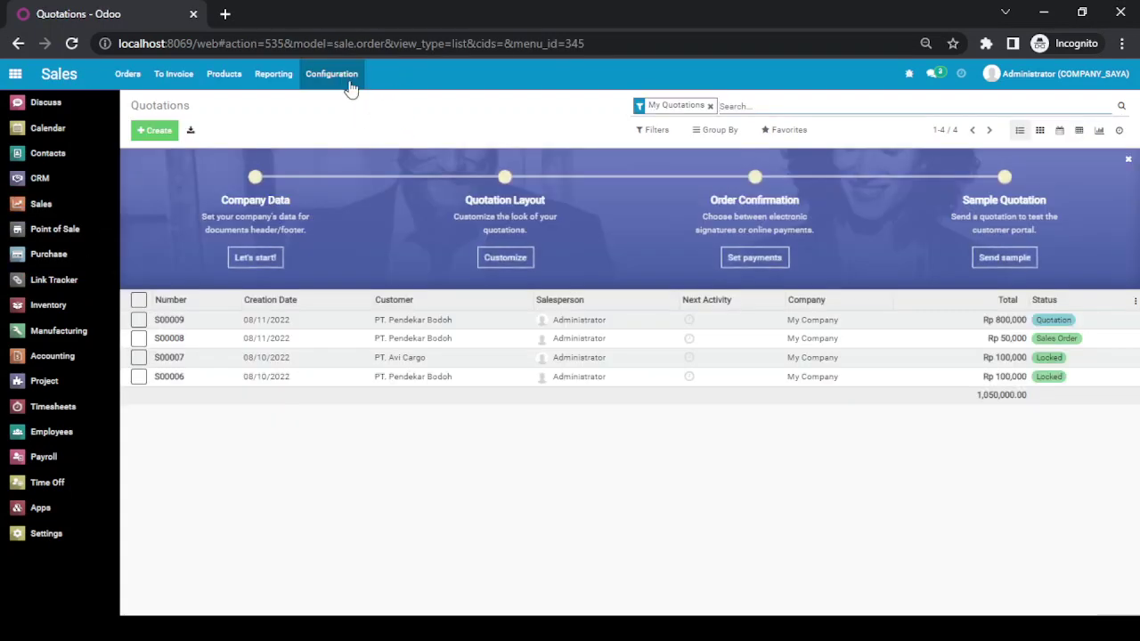
click(341, 79)
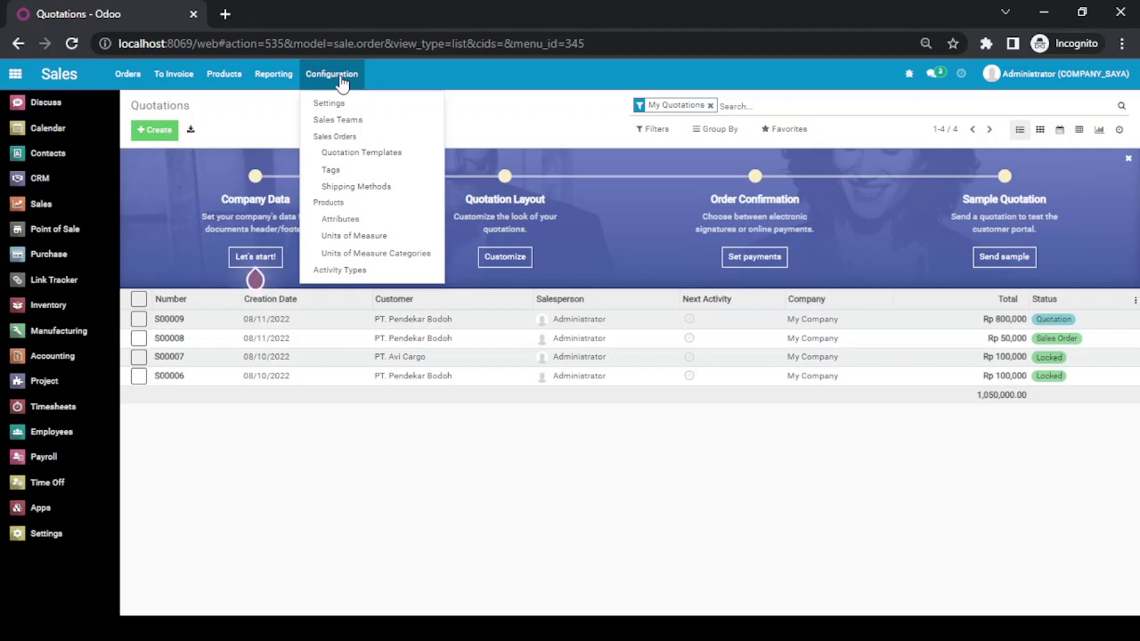
click(354, 190)
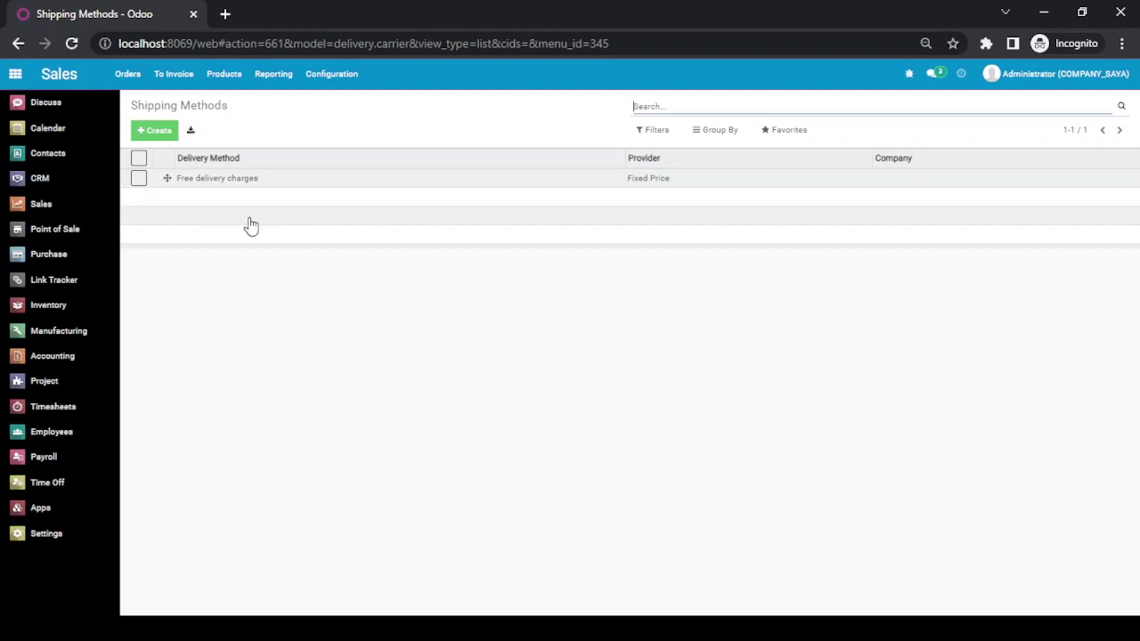
- Create a rule-based shipping method 'JNE' with a new delivery product 'SHP - JNE'
click(159, 131)
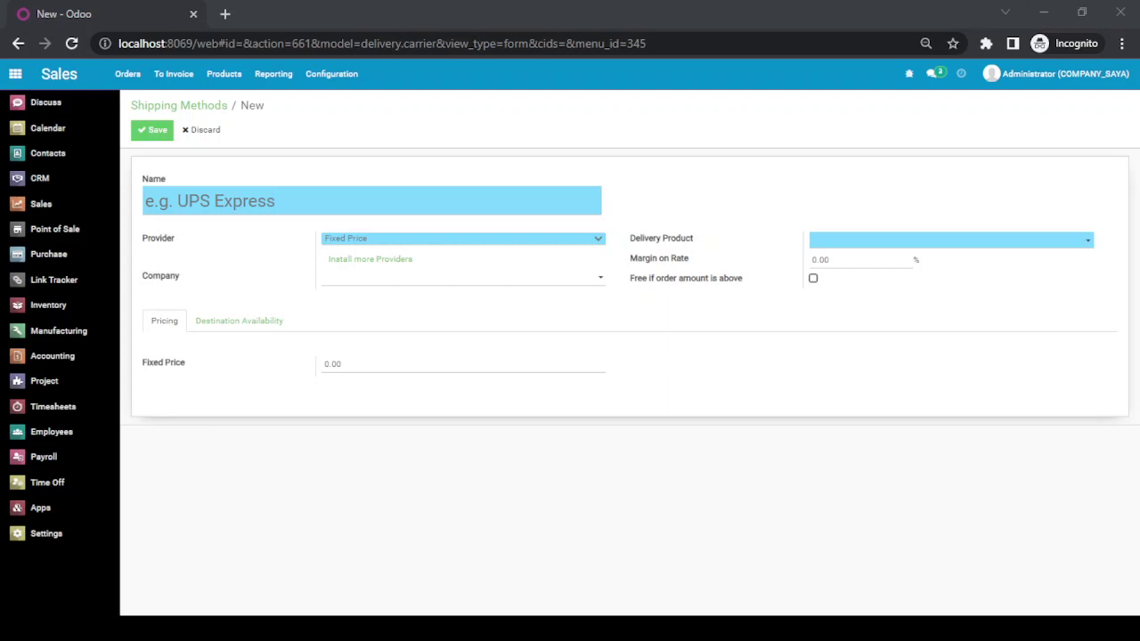
text(JNE)
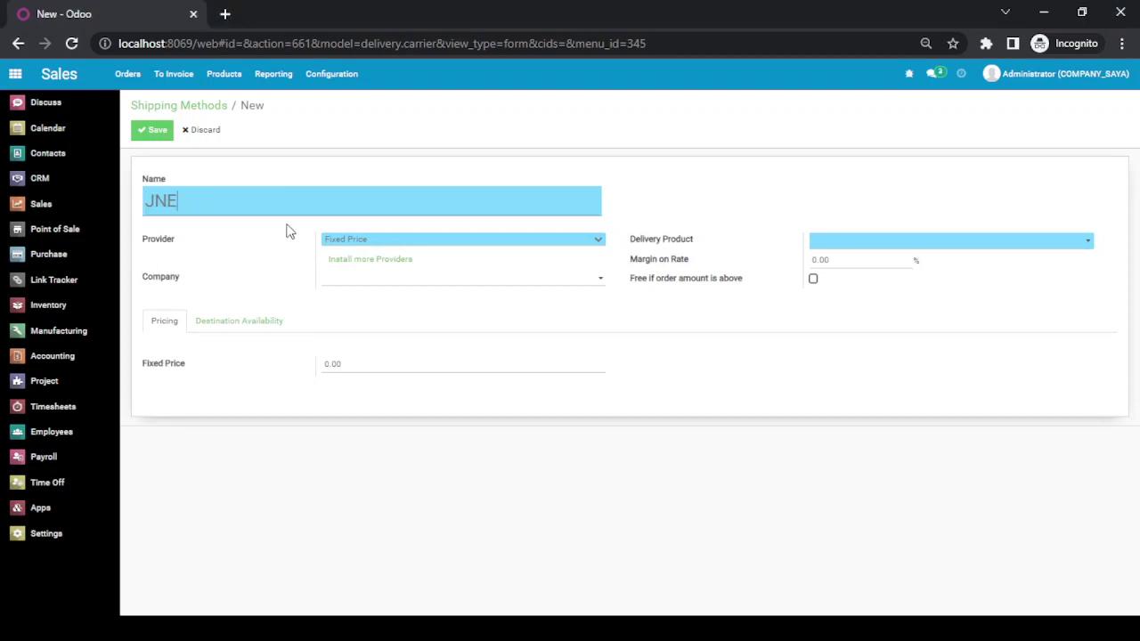
click(384, 274)
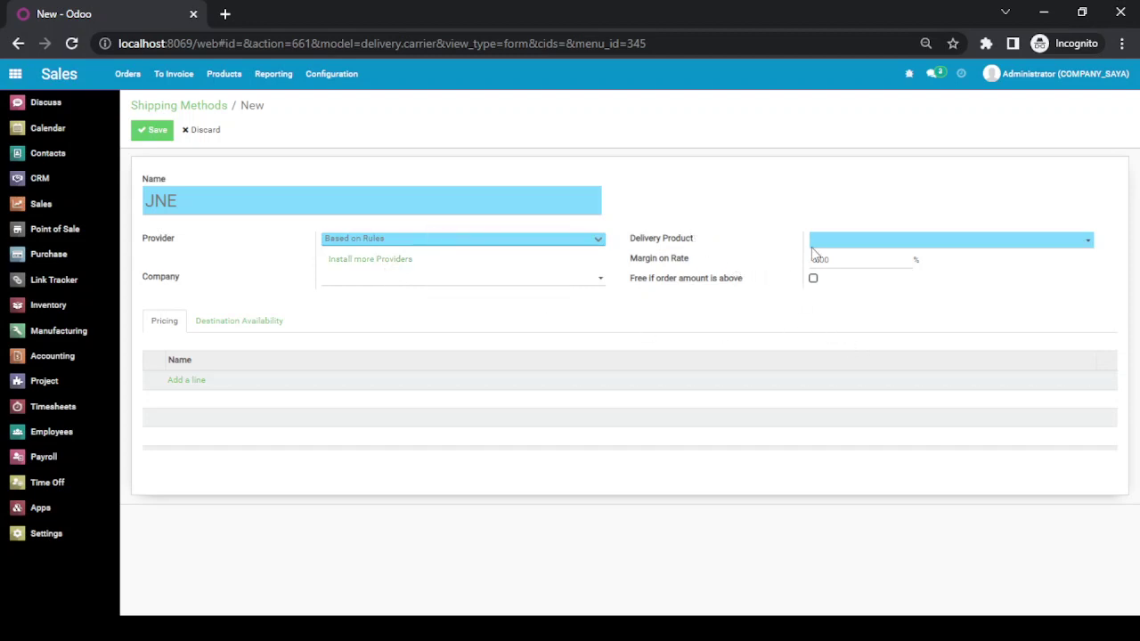
click(885, 241)
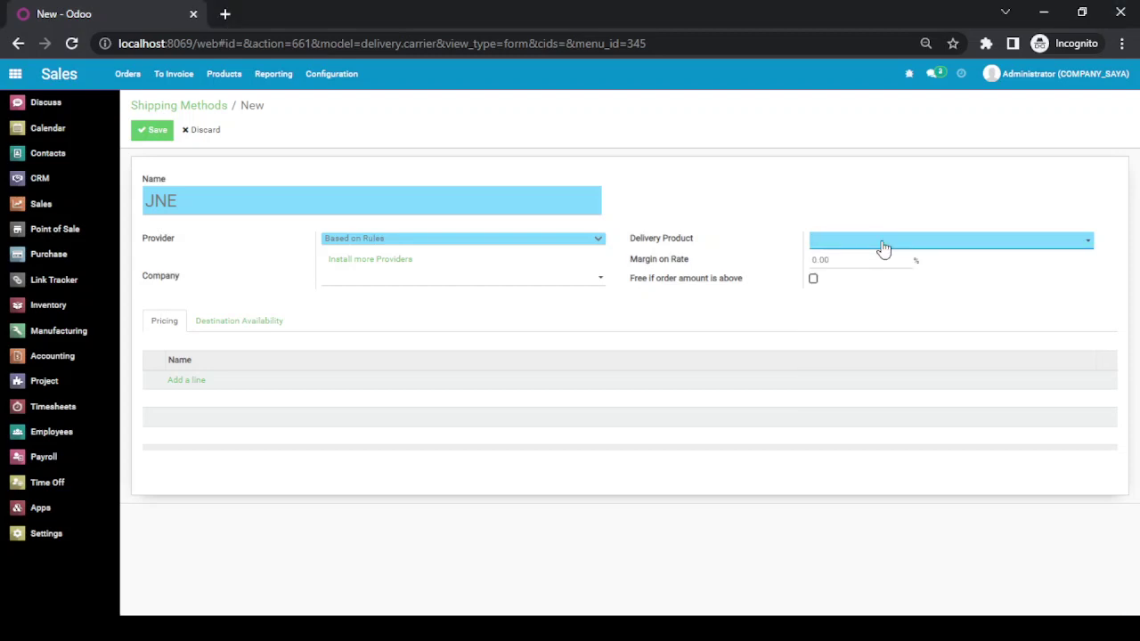
text(SH)
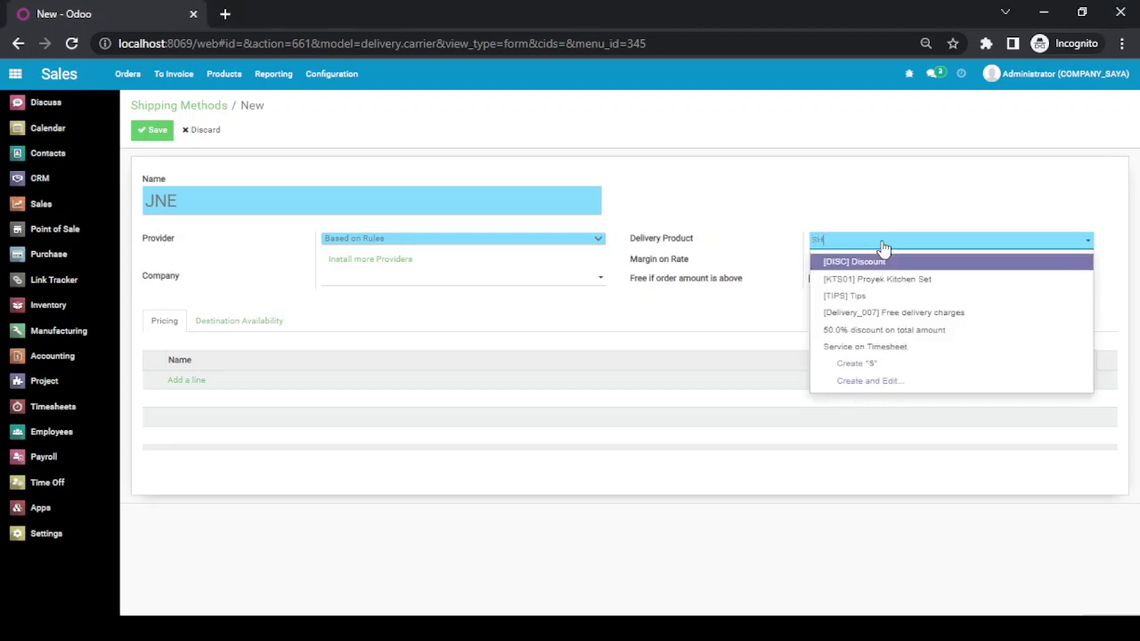
text(P -)
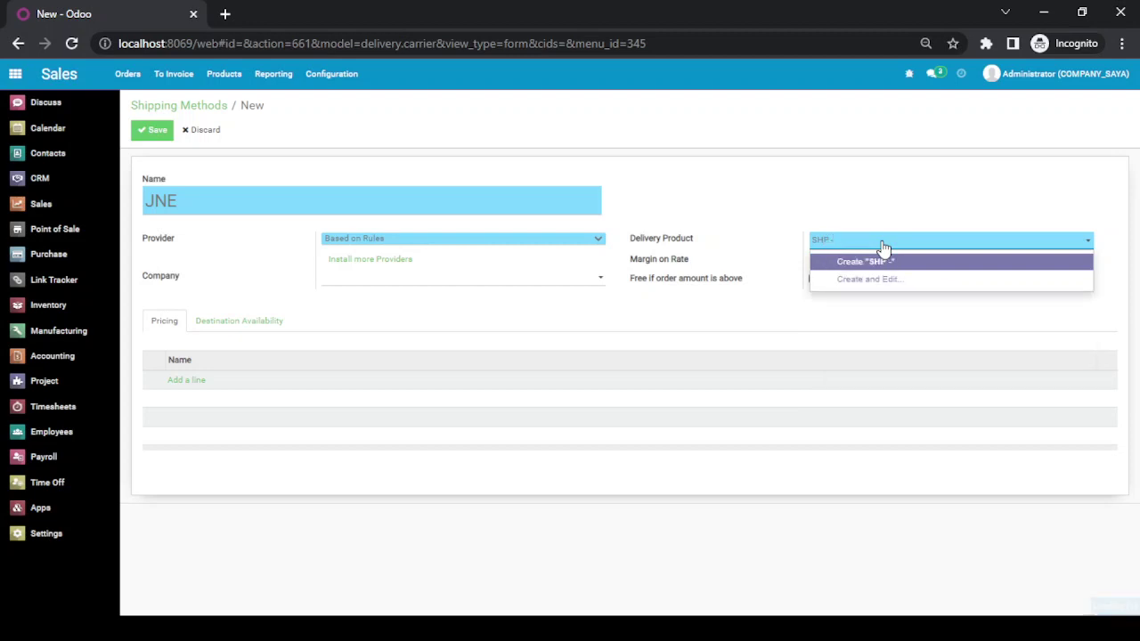
text( JNE)
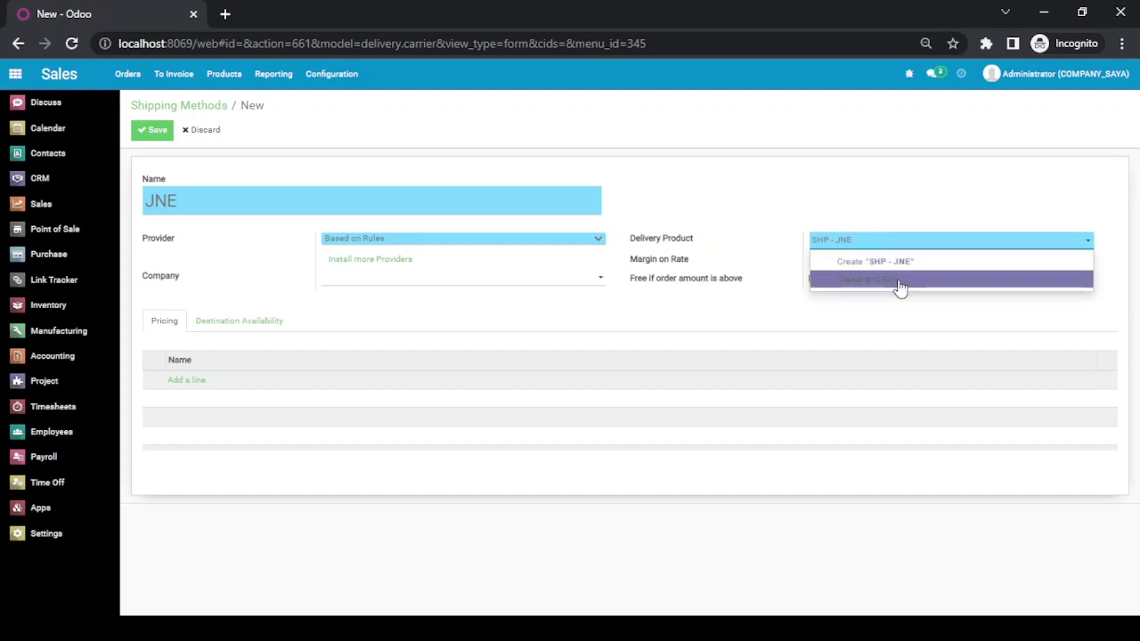
click(898, 281)
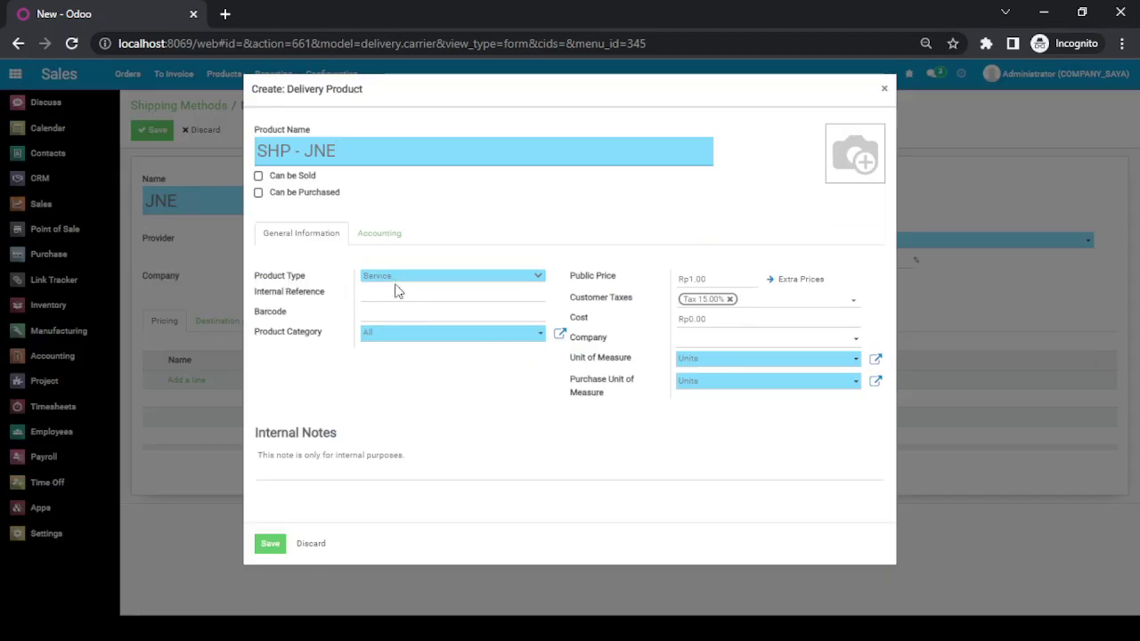
click(269, 544)
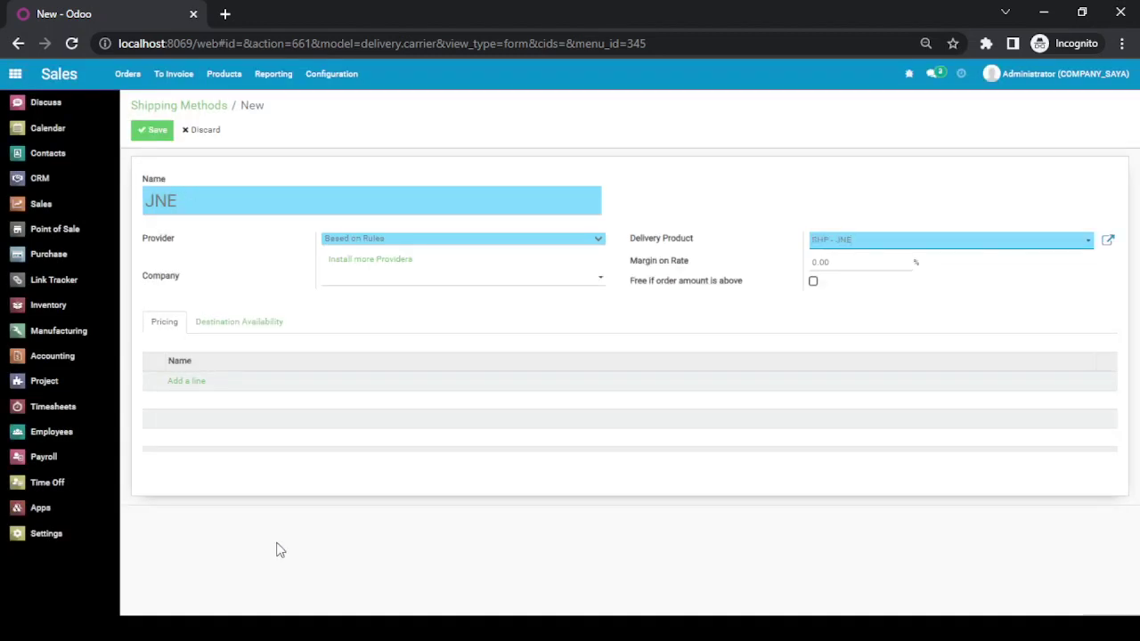
key(alt+Tab)
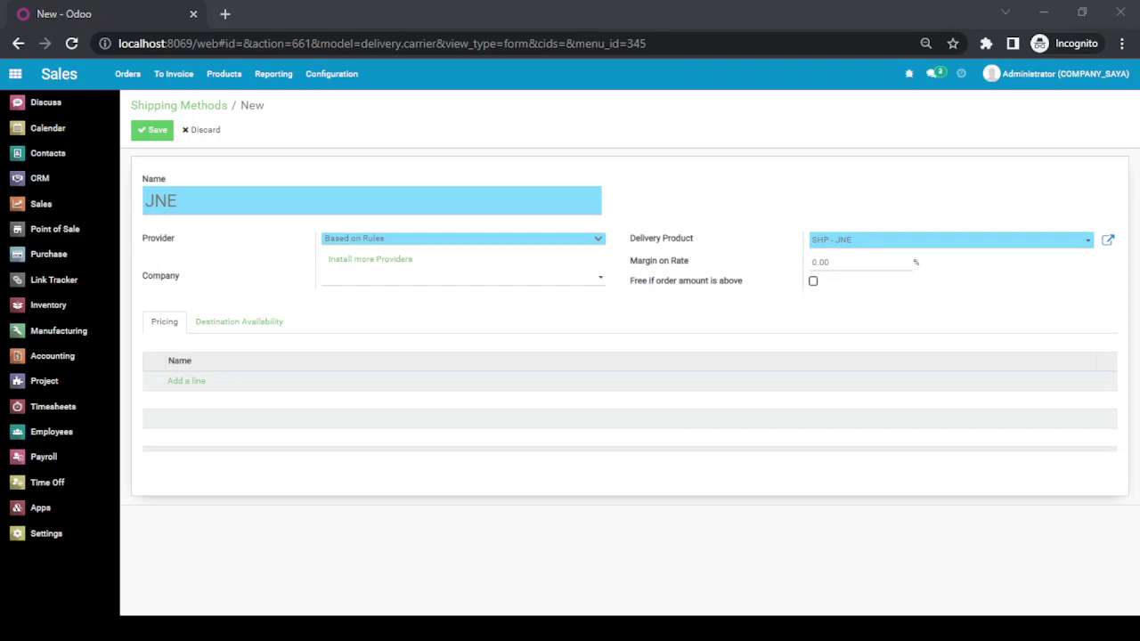
click(278, 544)
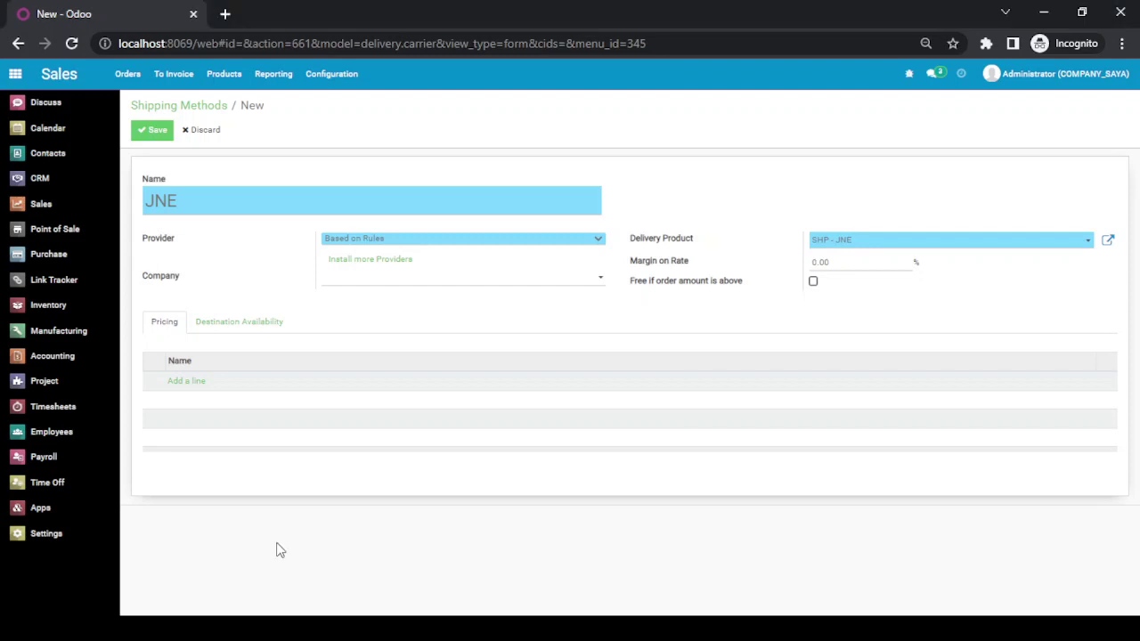
- Add JNE's pricing rule, weight <= 10 costs 9000 × weight, and save the method
click(194, 384)
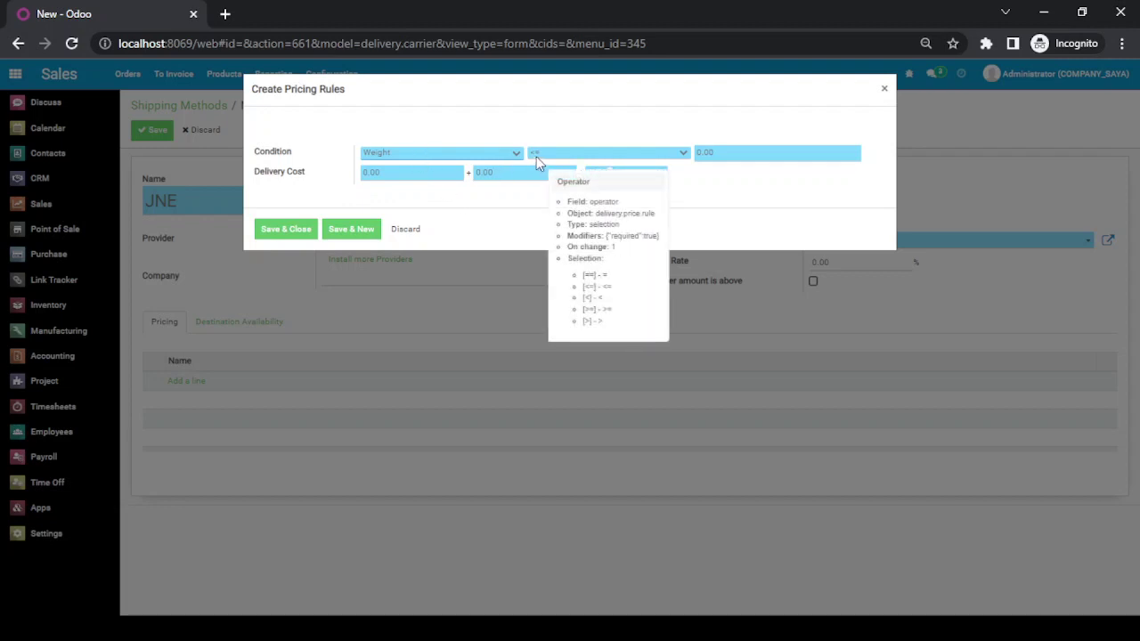
double_click(725, 155)
text(10)
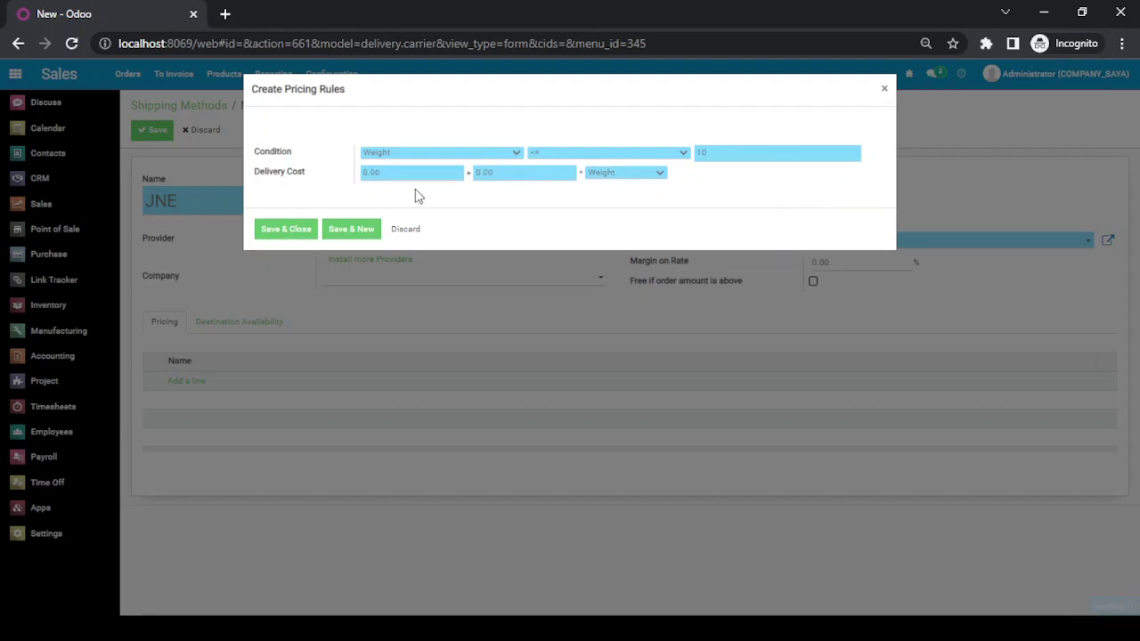
double_click(523, 174)
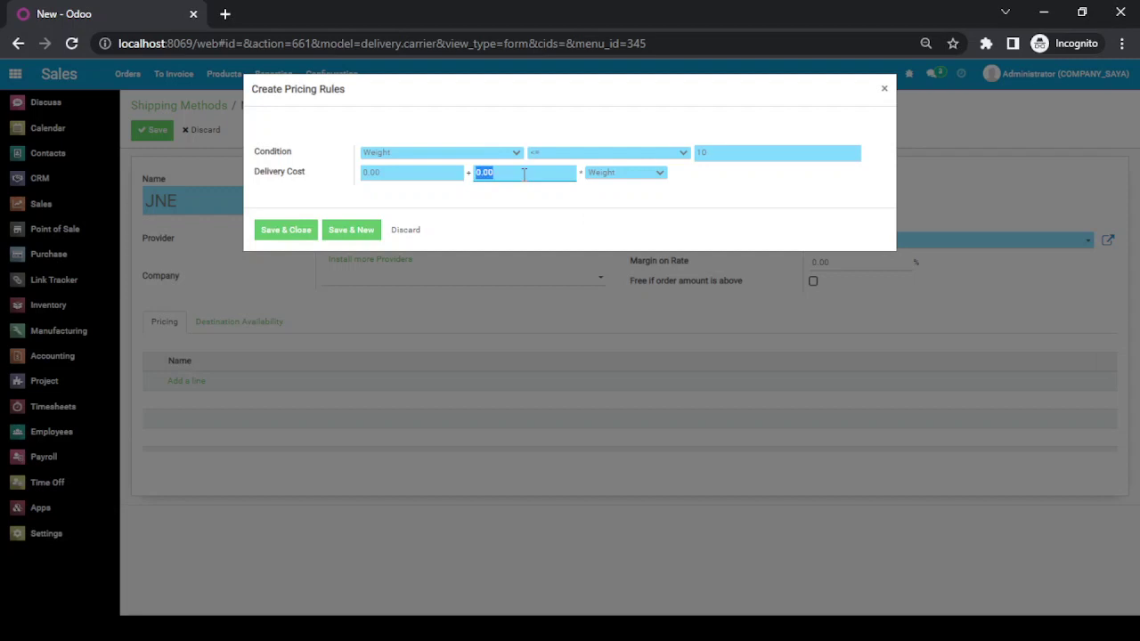
text(9000)
click(301, 235)
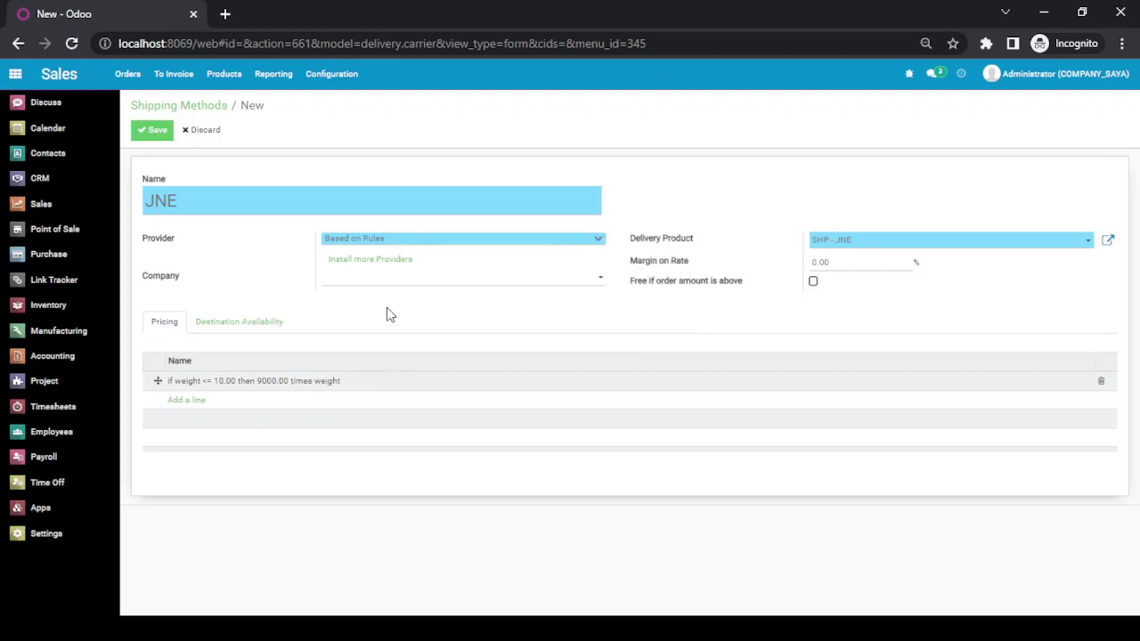
click(156, 132)
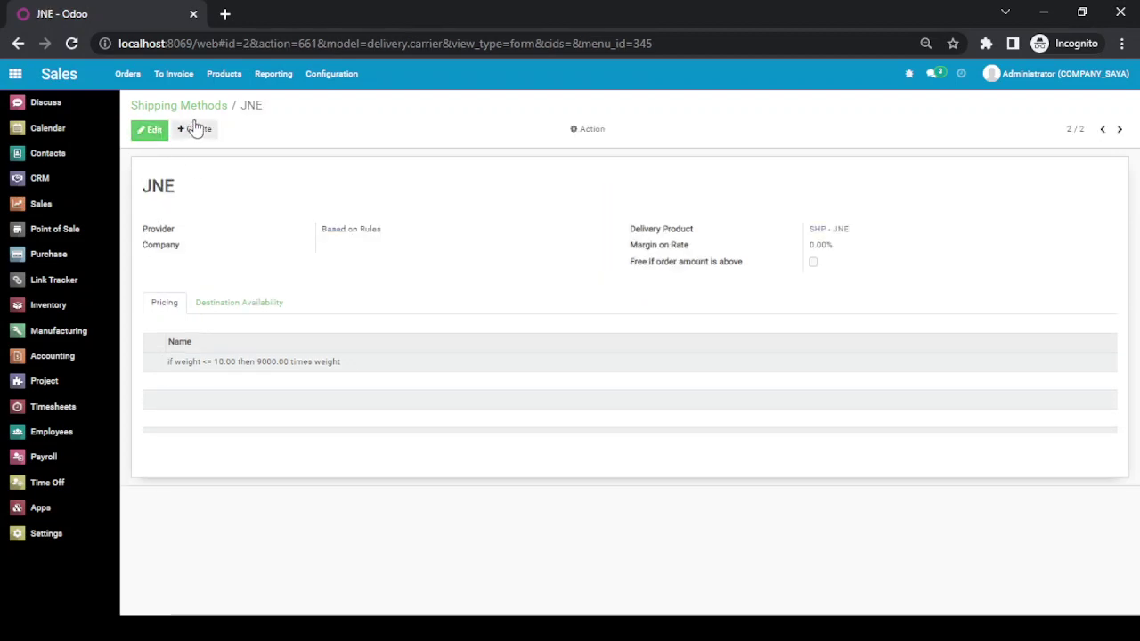
- Start a new shipping method named 'Wahana' with provider Based on Rules
click(196, 108)
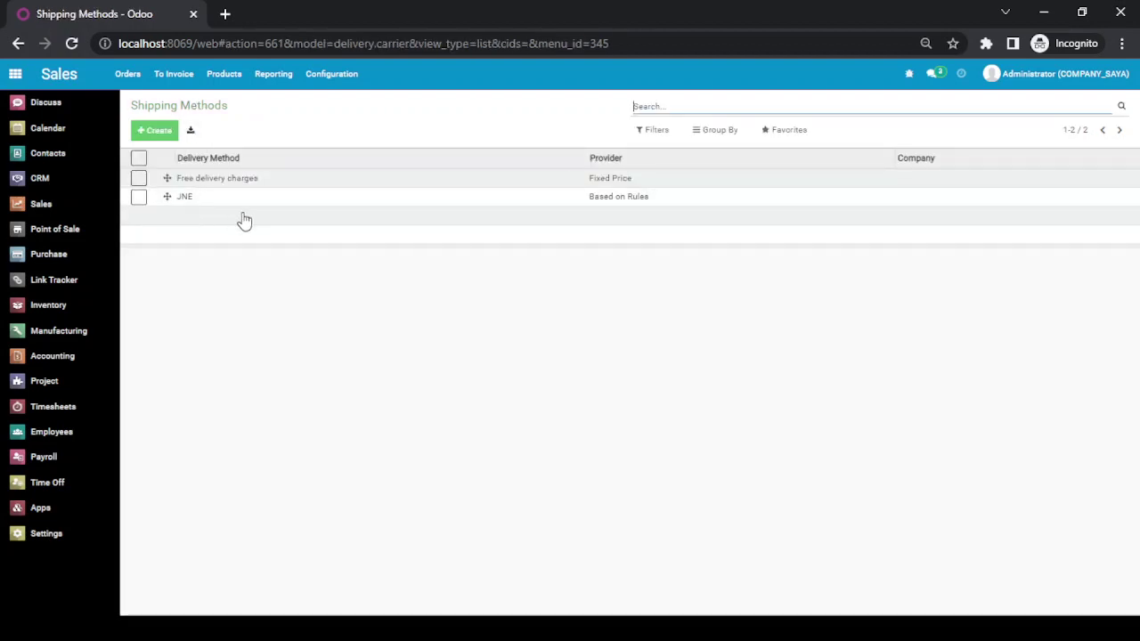
click(160, 136)
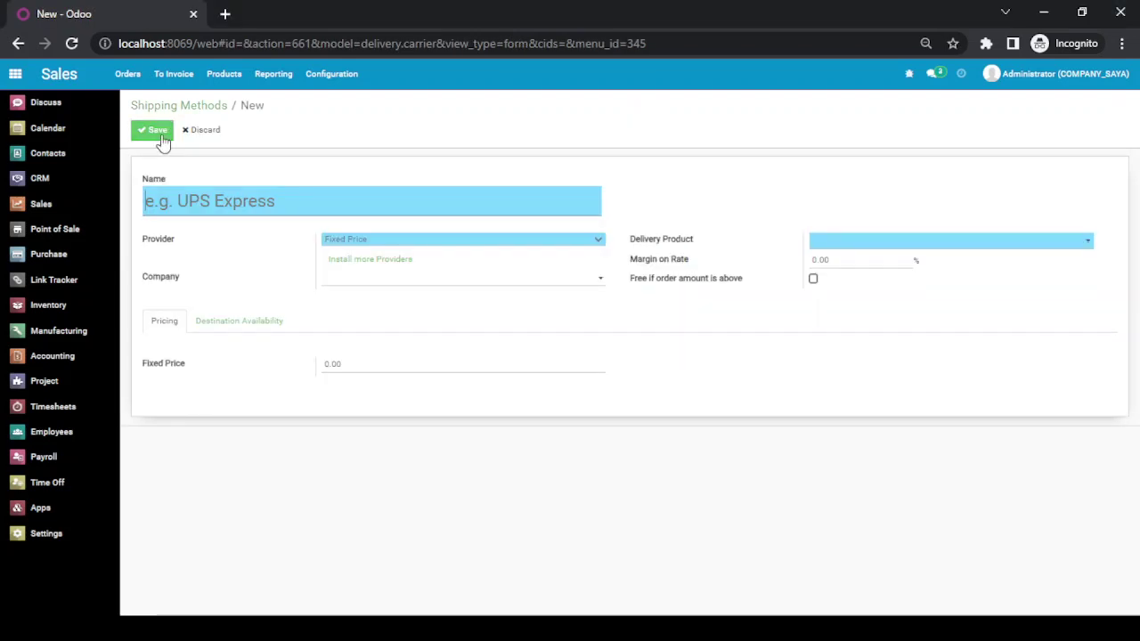
text(Wahana)
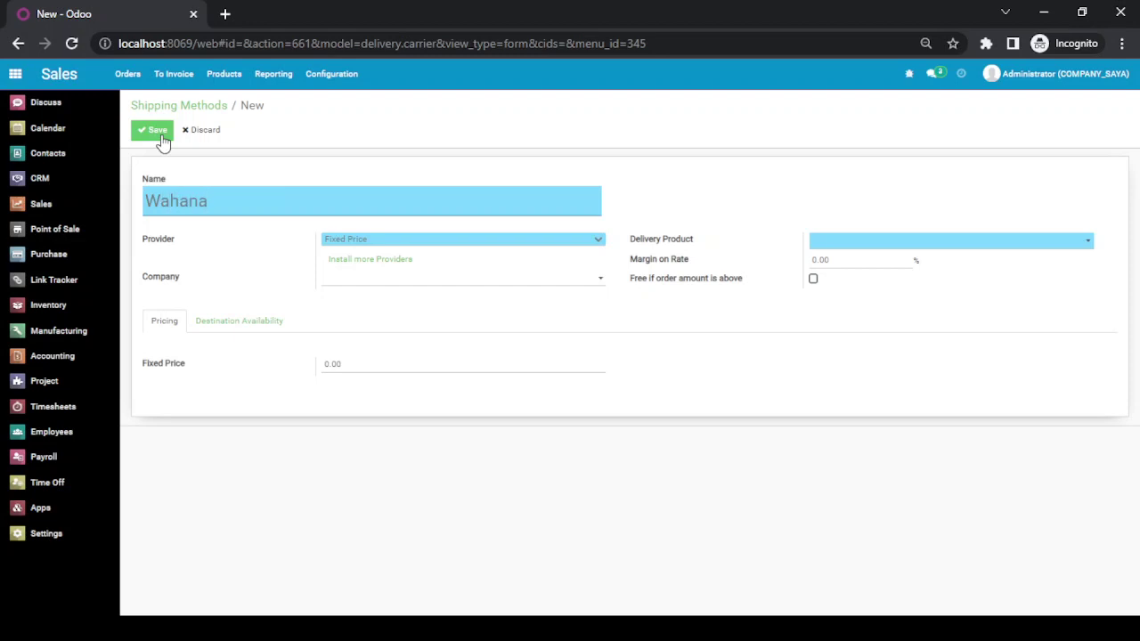
click(411, 242)
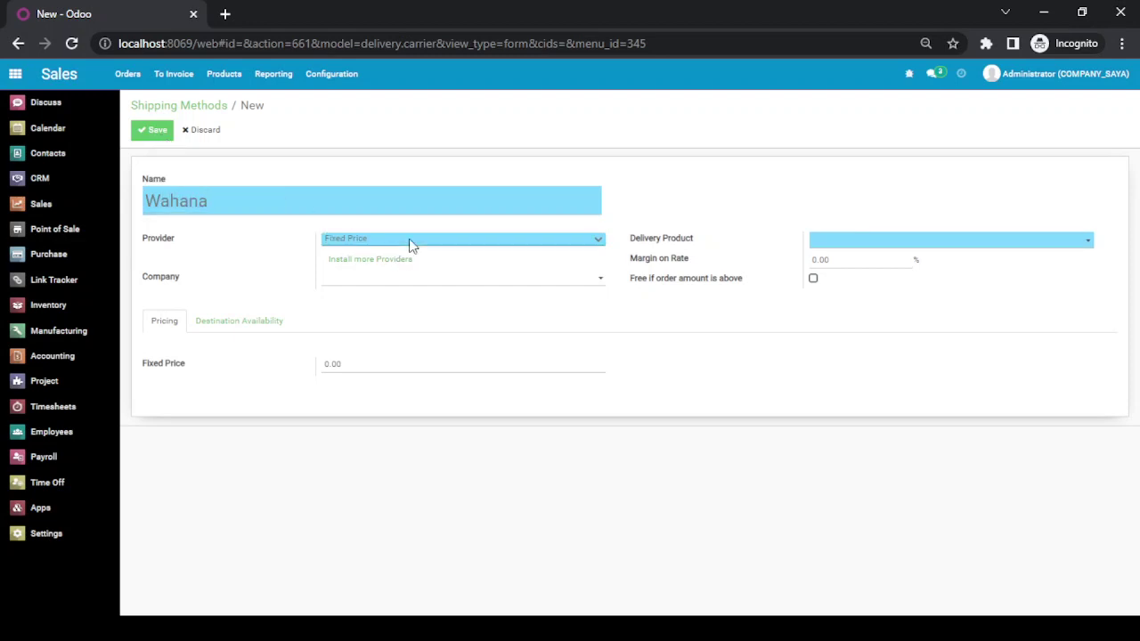
click(403, 272)
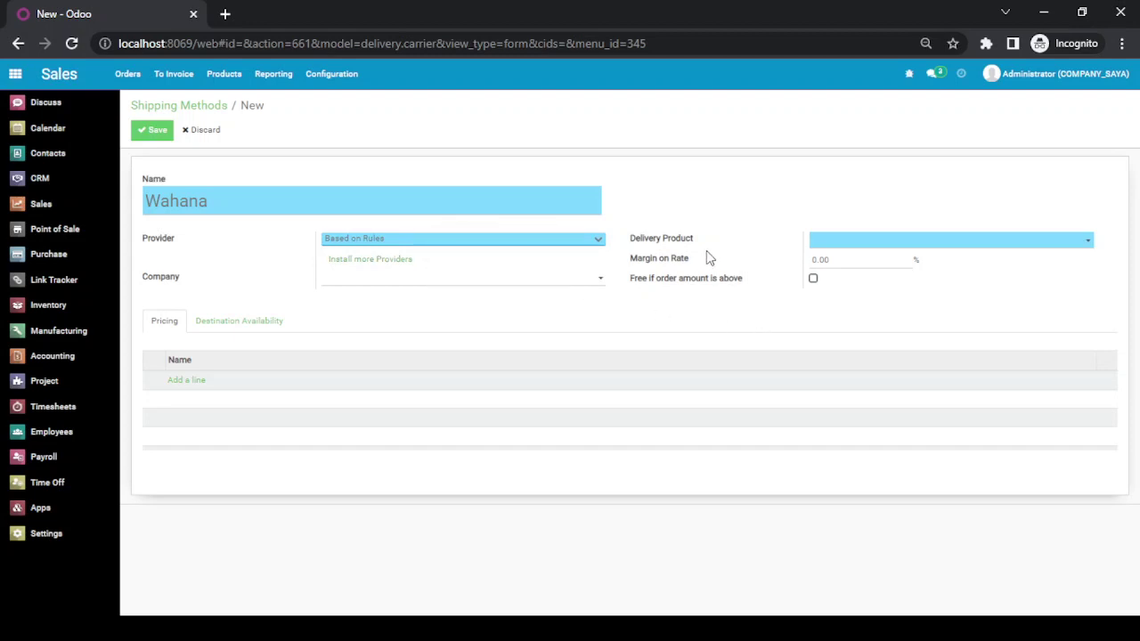
- Create and save a new delivery product 'SHP - Wahana' for Wahana
click(877, 250)
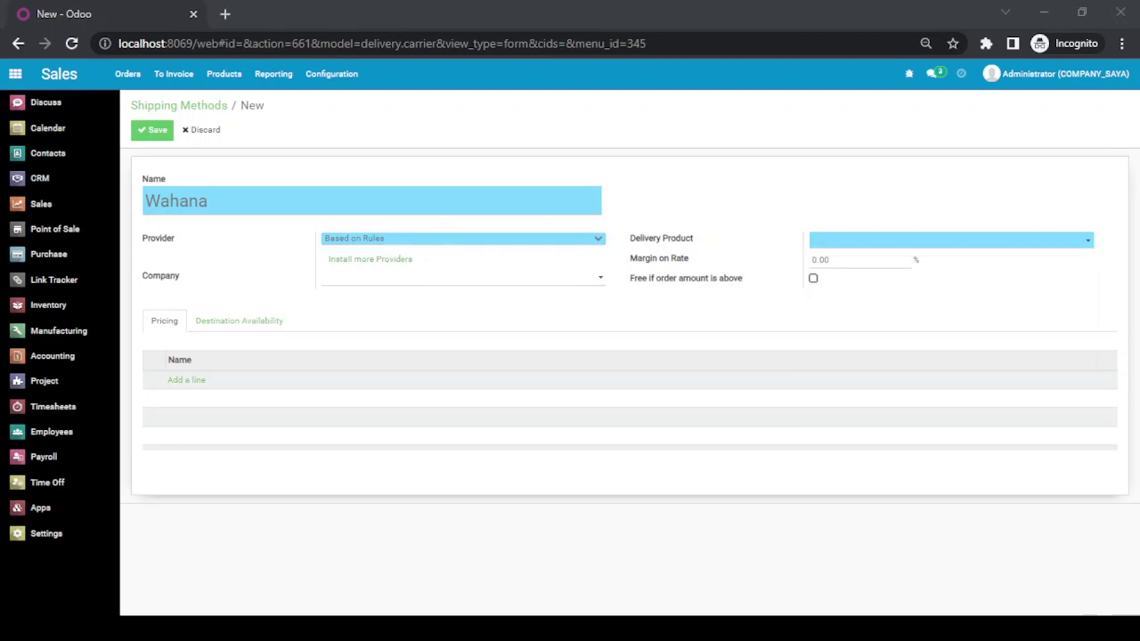
click(877, 251)
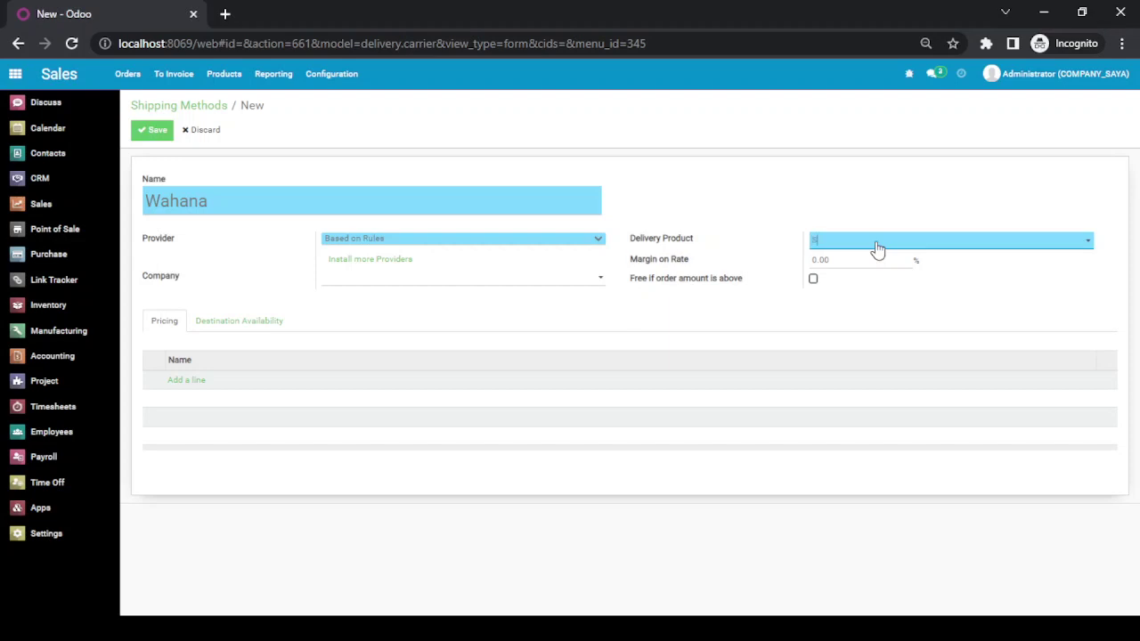
text(SHP)
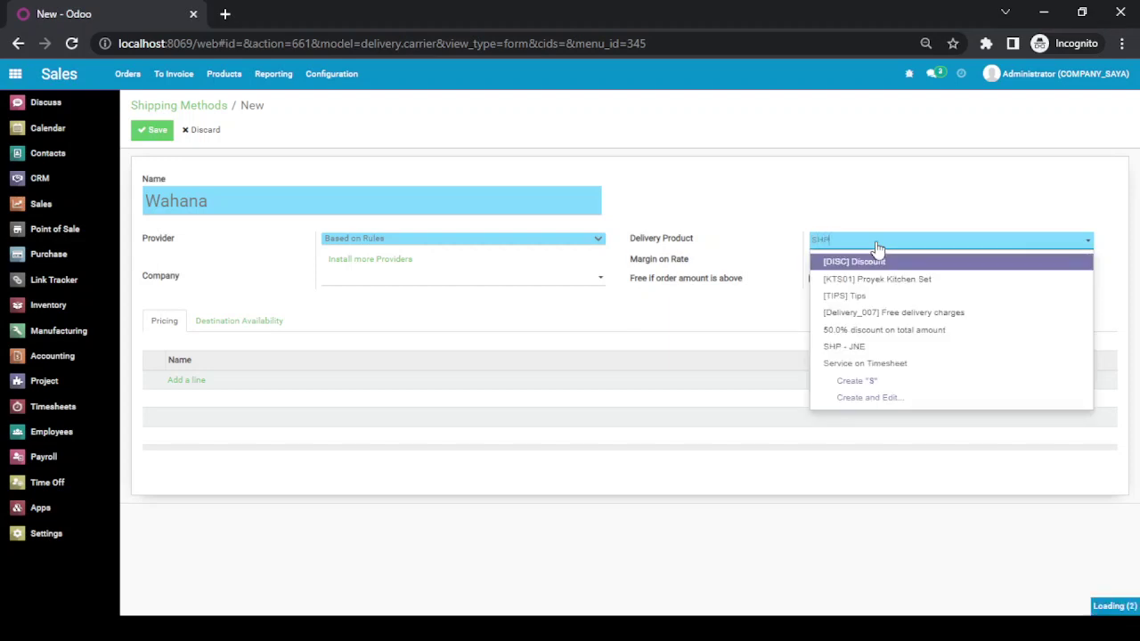
text( - W)
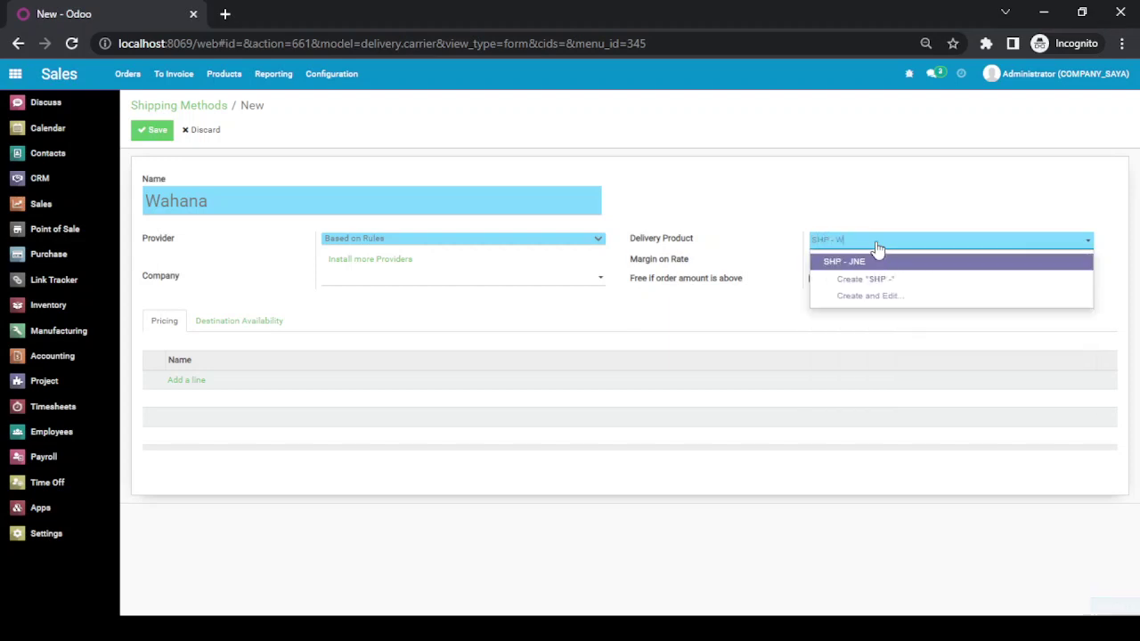
text(ahana)
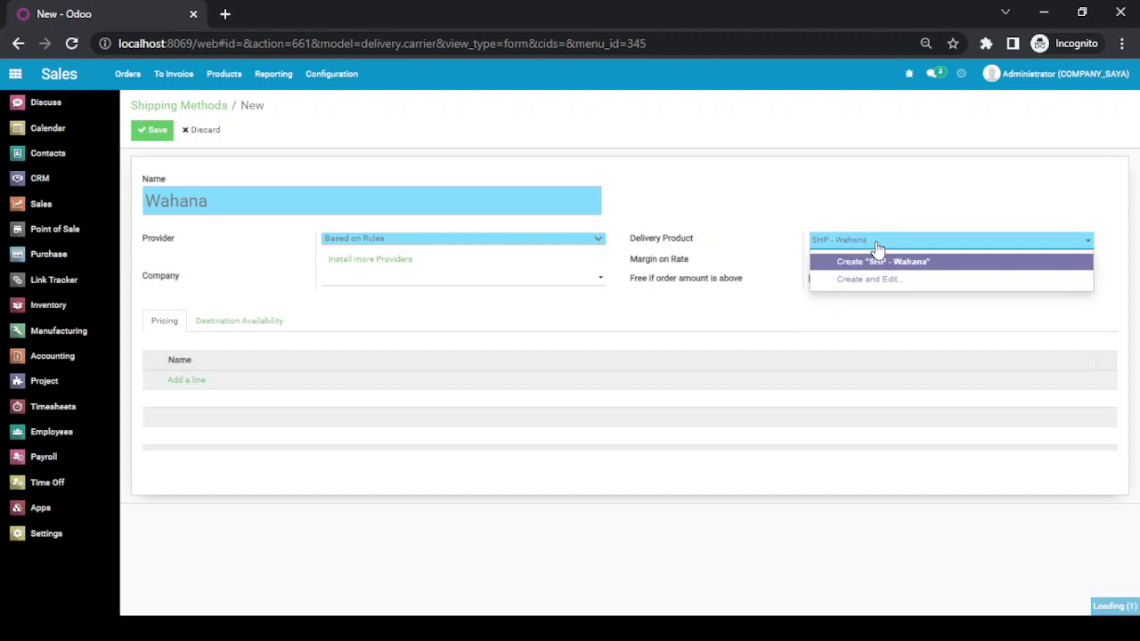
click(888, 281)
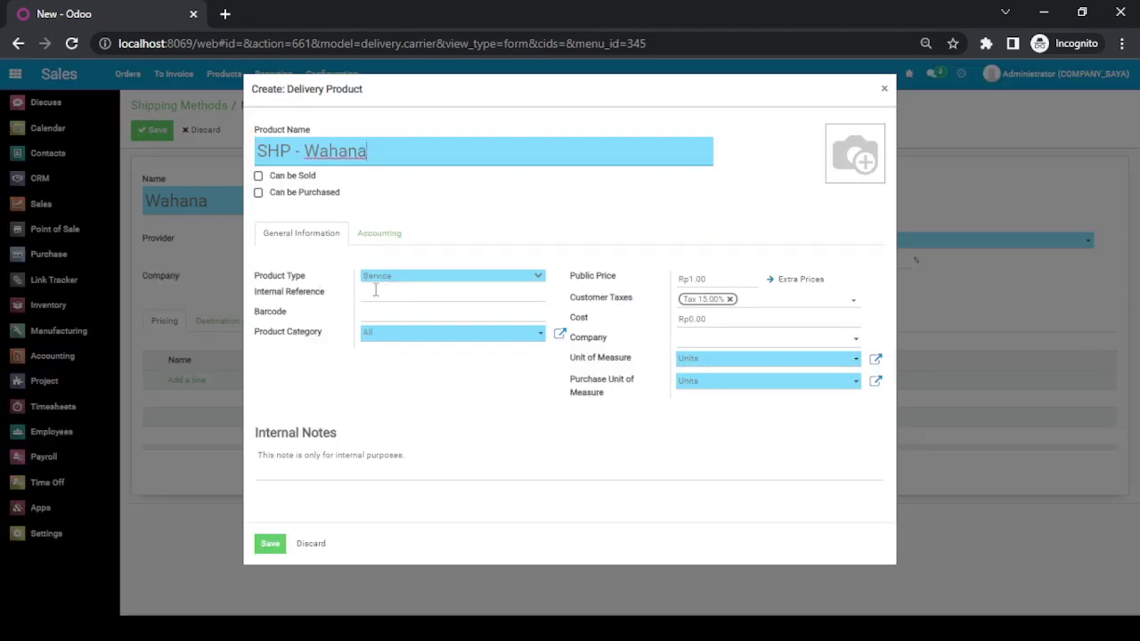
click(273, 547)
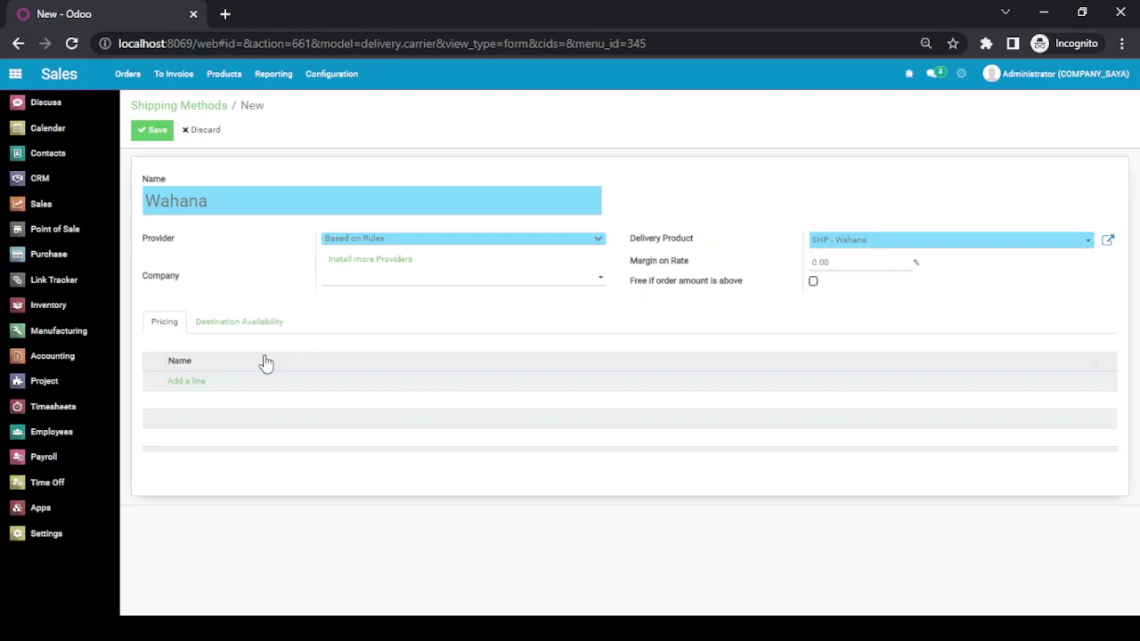
- Add Wahana's pricing rule, weight <= 5 costs 5000 × weight, and save the method
click(177, 390)
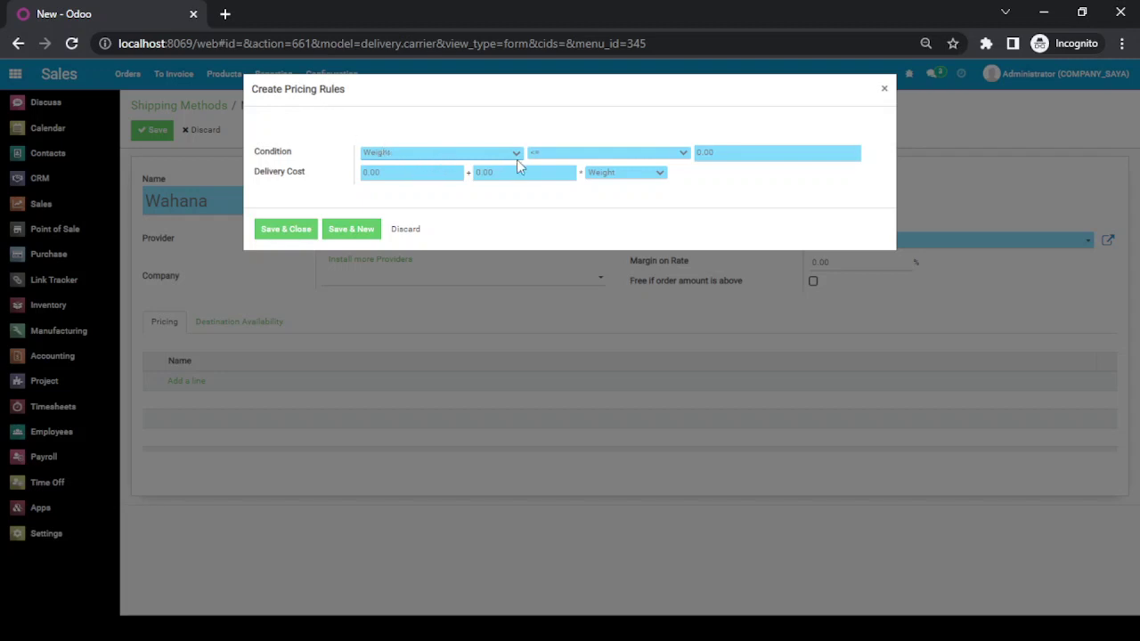
click(736, 154)
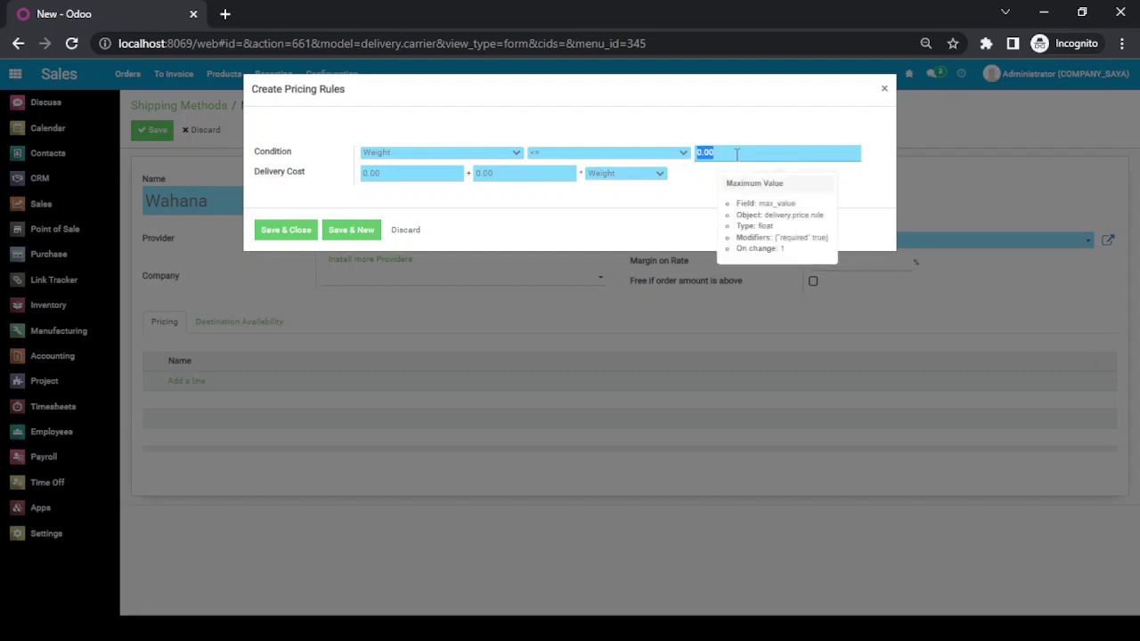
text(1)
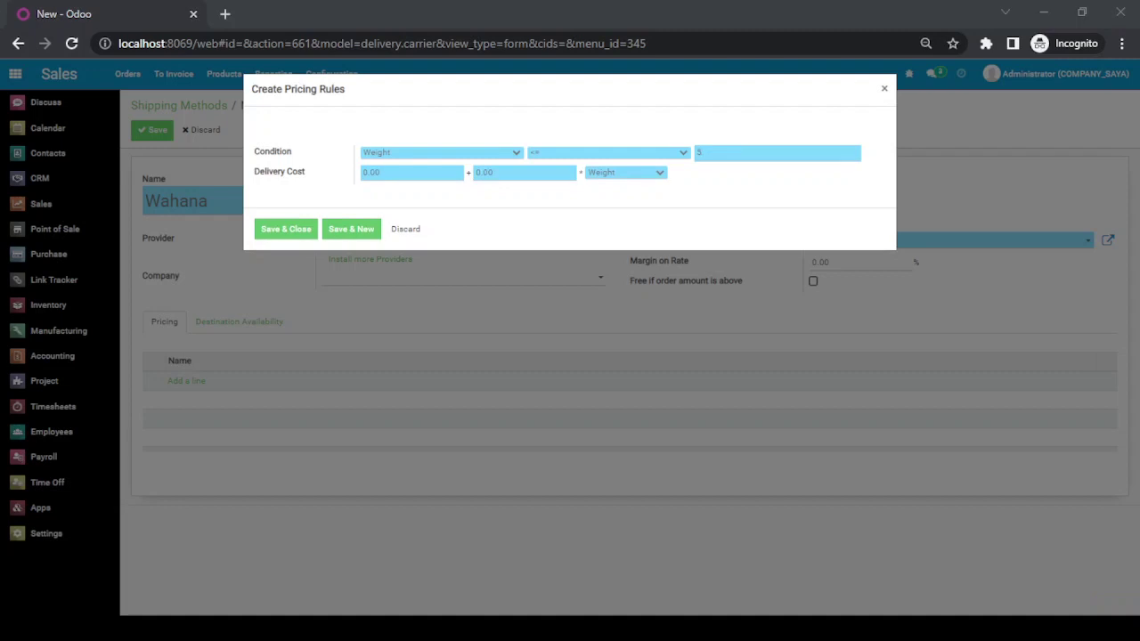
click(461, 188)
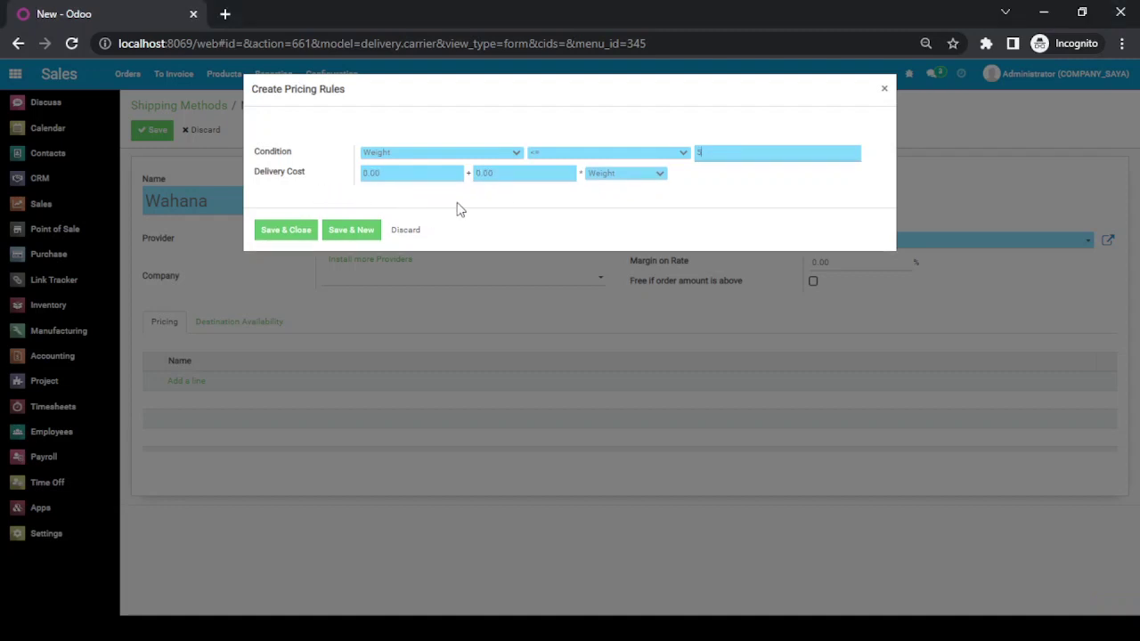
click(512, 178)
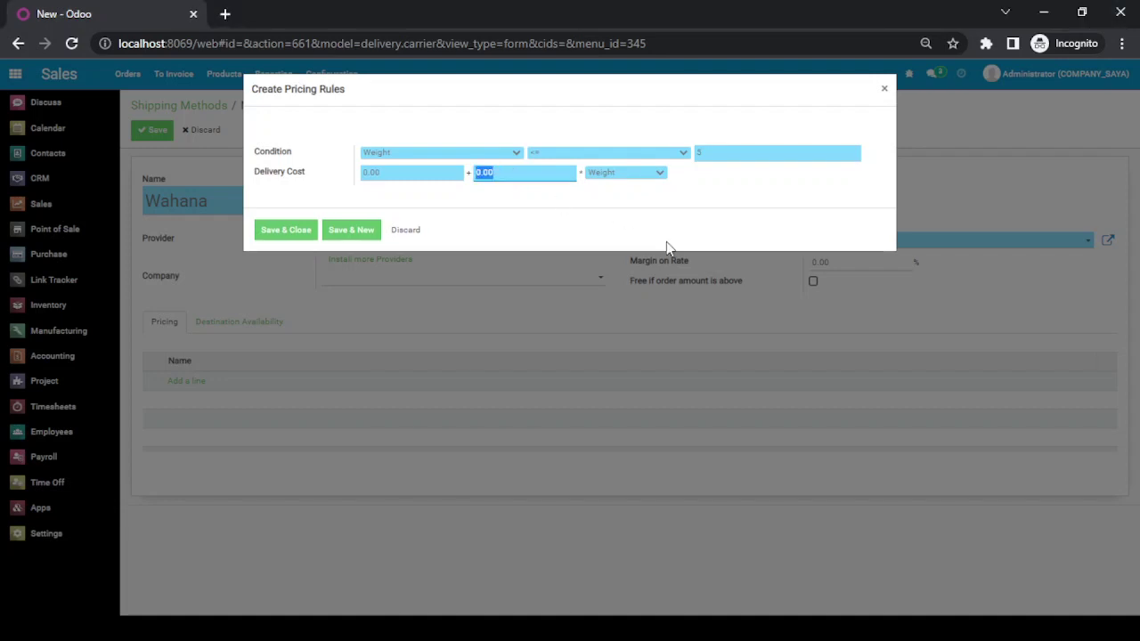
text(5.00)
click(289, 233)
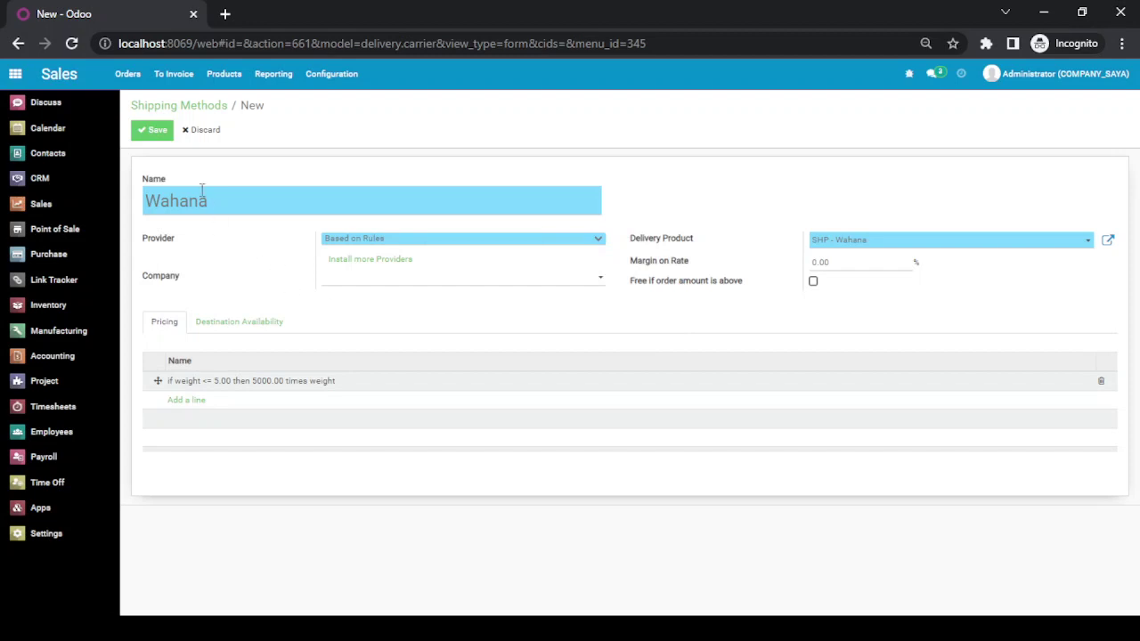
click(162, 139)
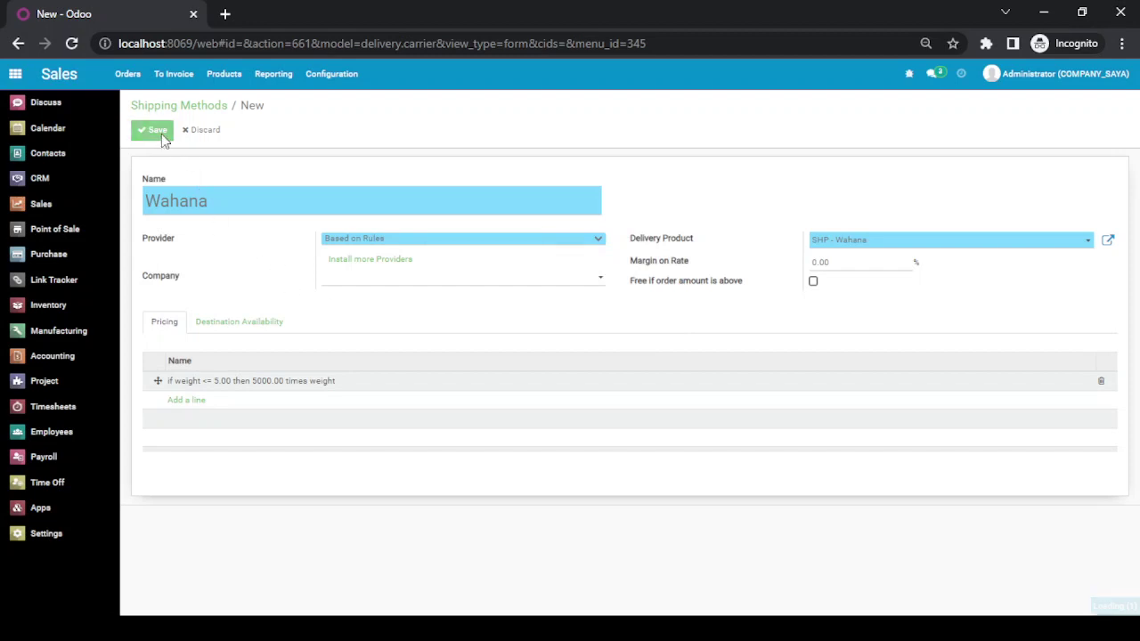
click(204, 109)
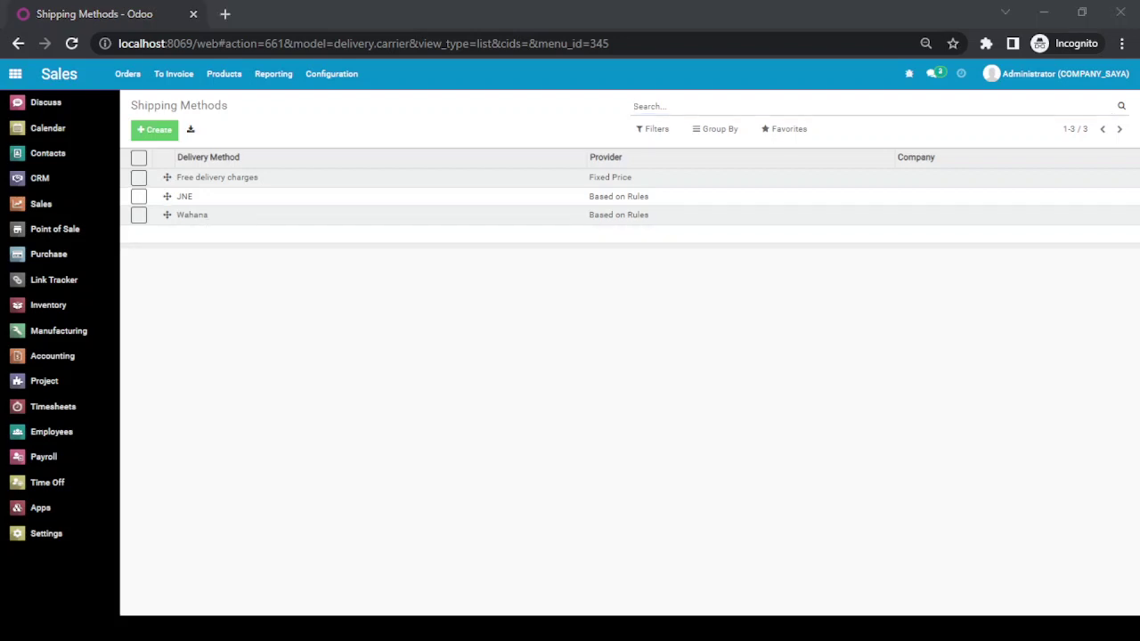
- Open Odoo in a new browser tab and go to Sales > Orders > Quotations
click(218, 308)
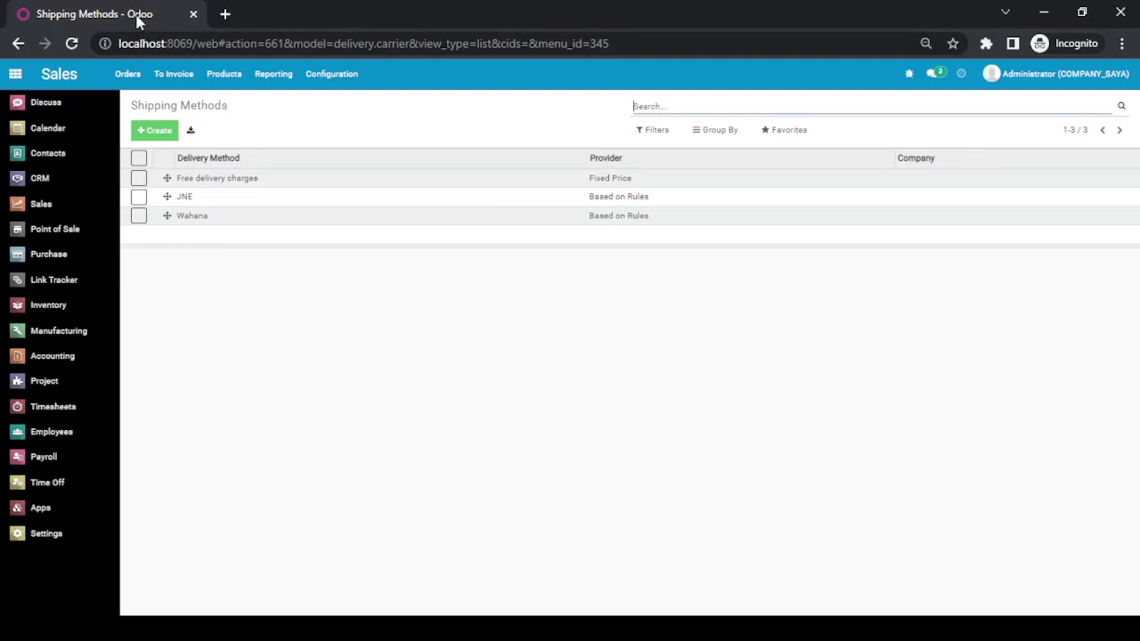
click(173, 134)
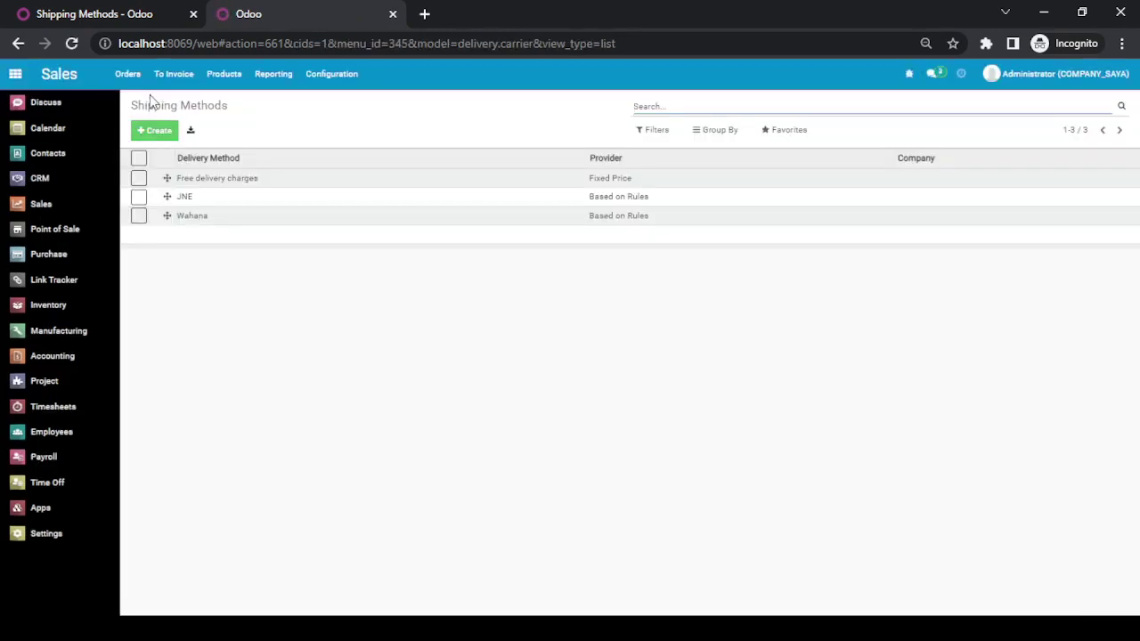
click(129, 75)
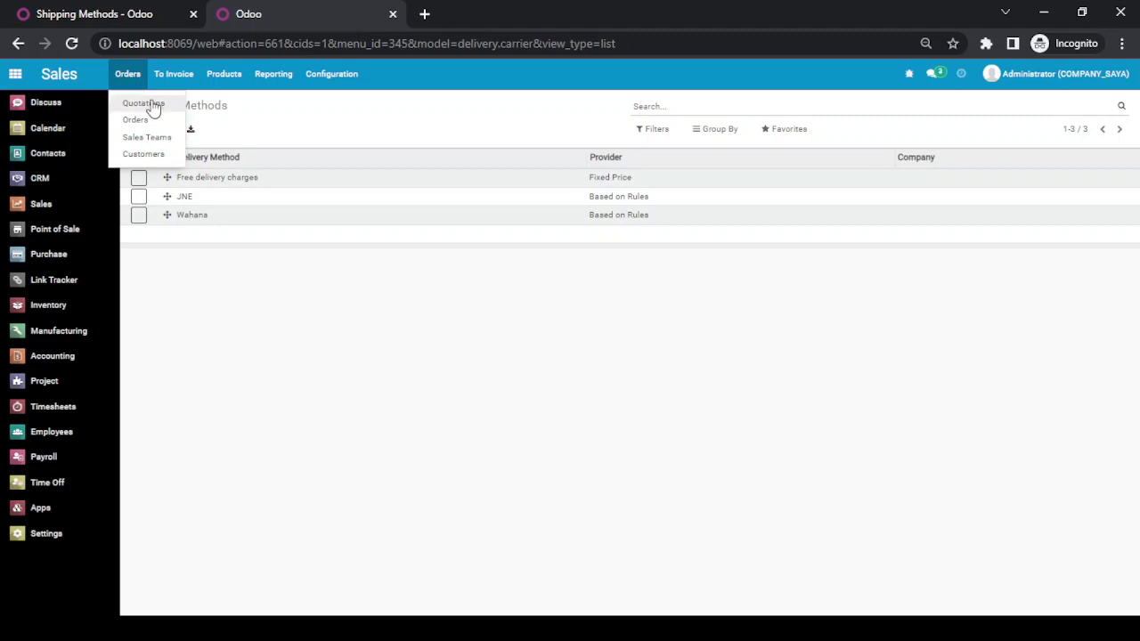
click(151, 104)
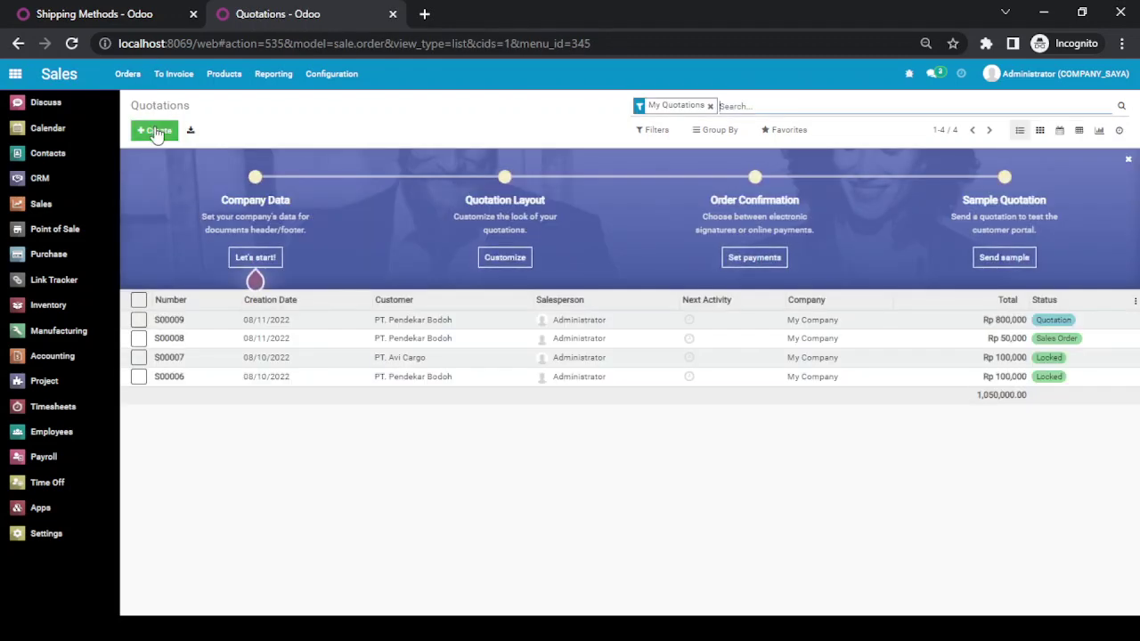
click(157, 131)
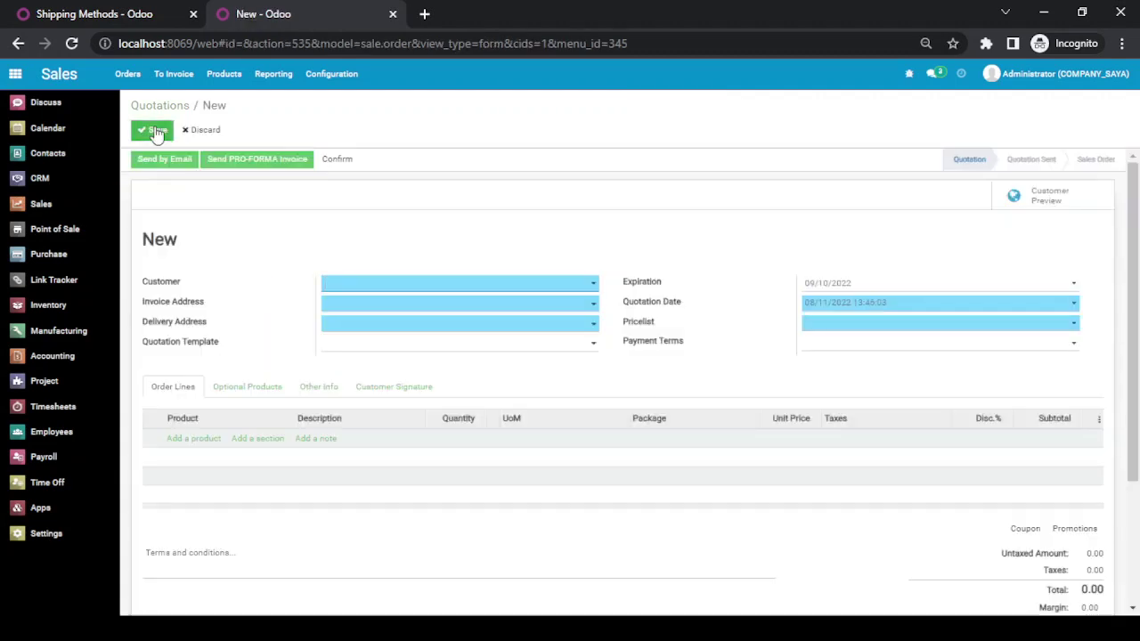
click(494, 286)
click(400, 322)
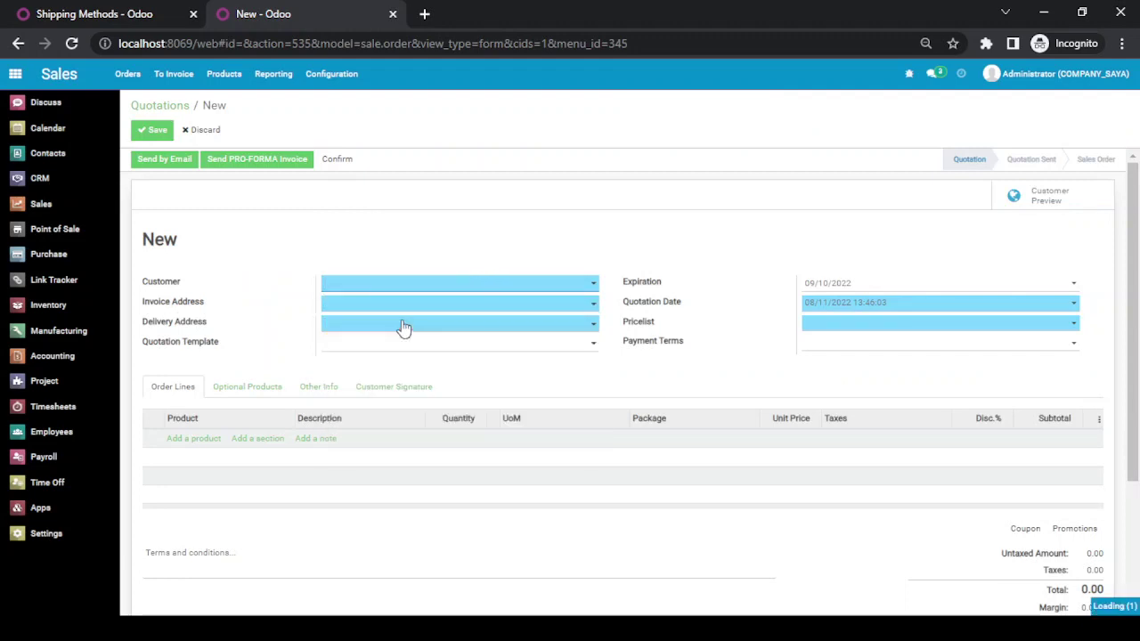
click(193, 444)
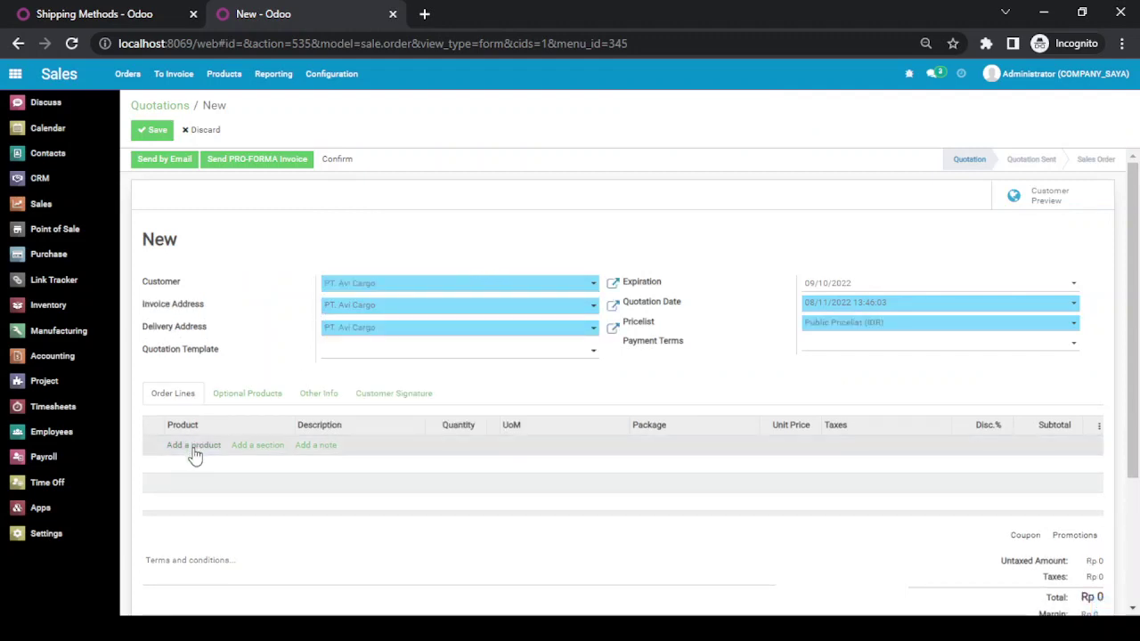
text(papa)
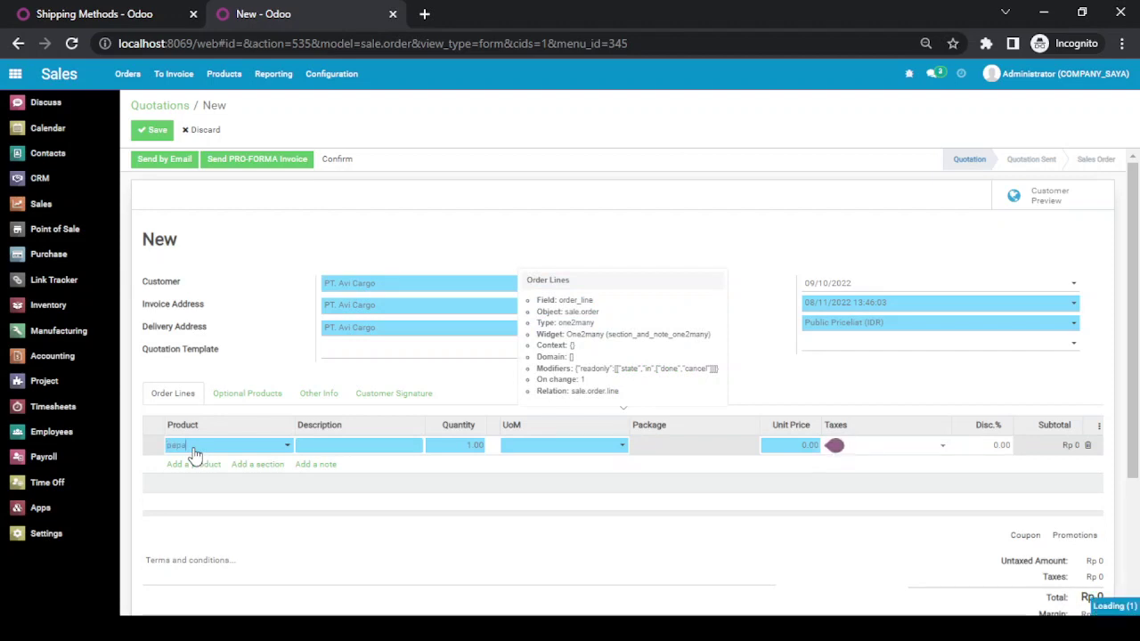
key(Return)
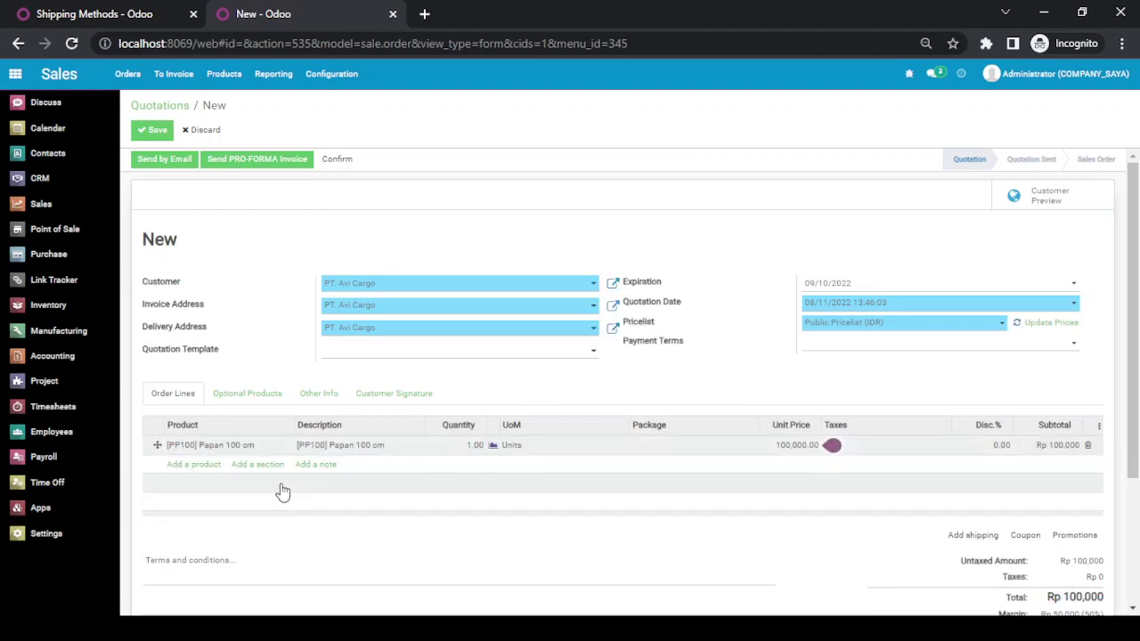
click(237, 445)
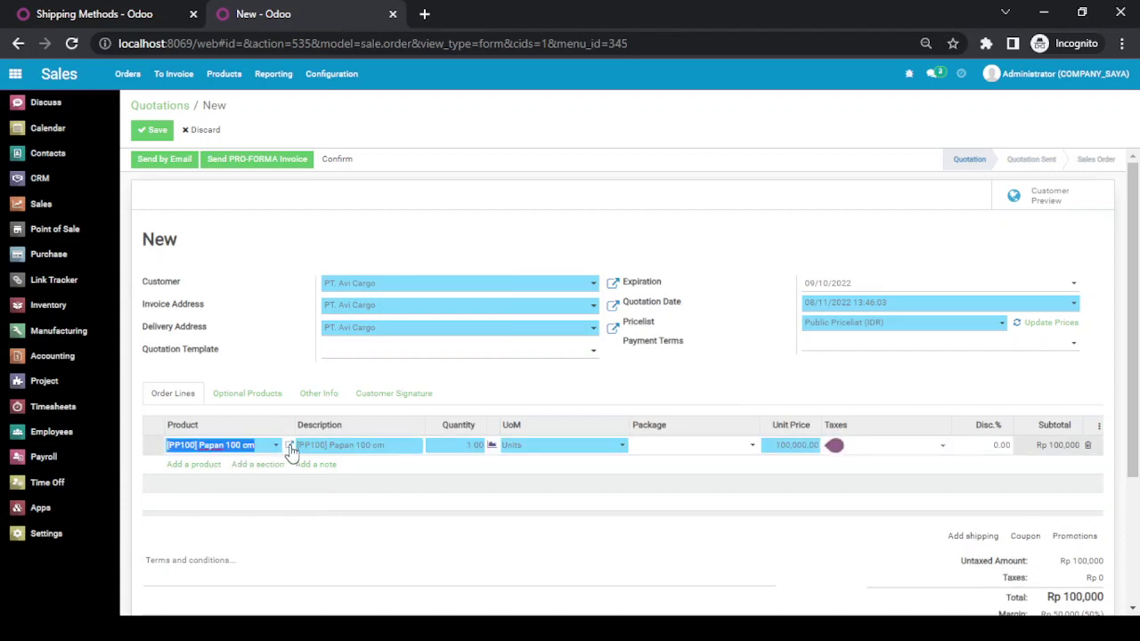
click(289, 448)
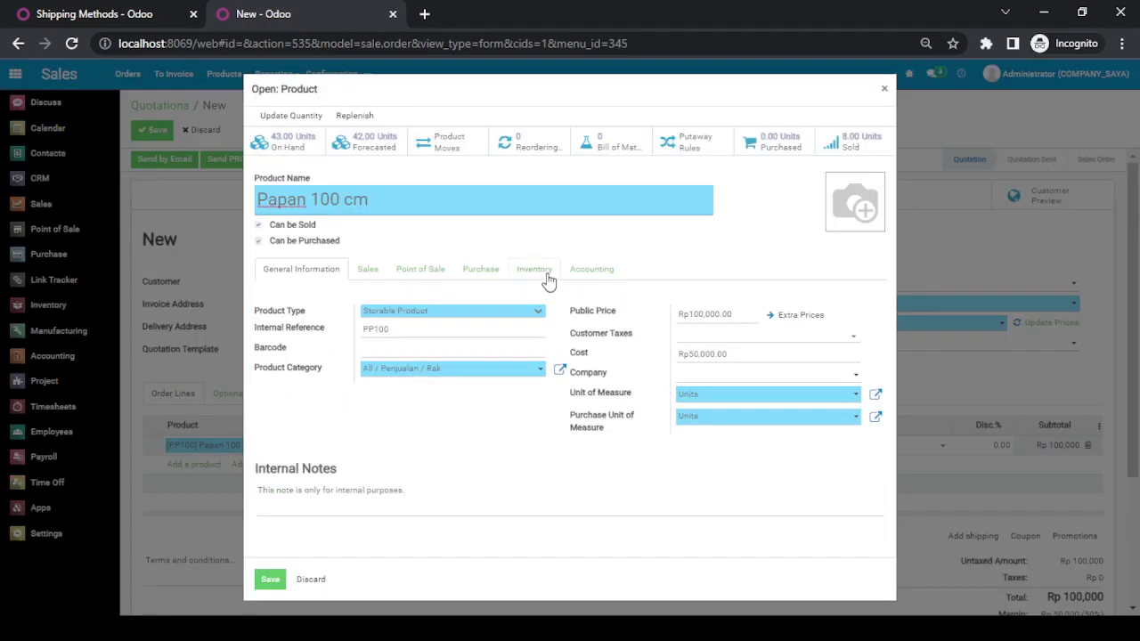
click(546, 275)
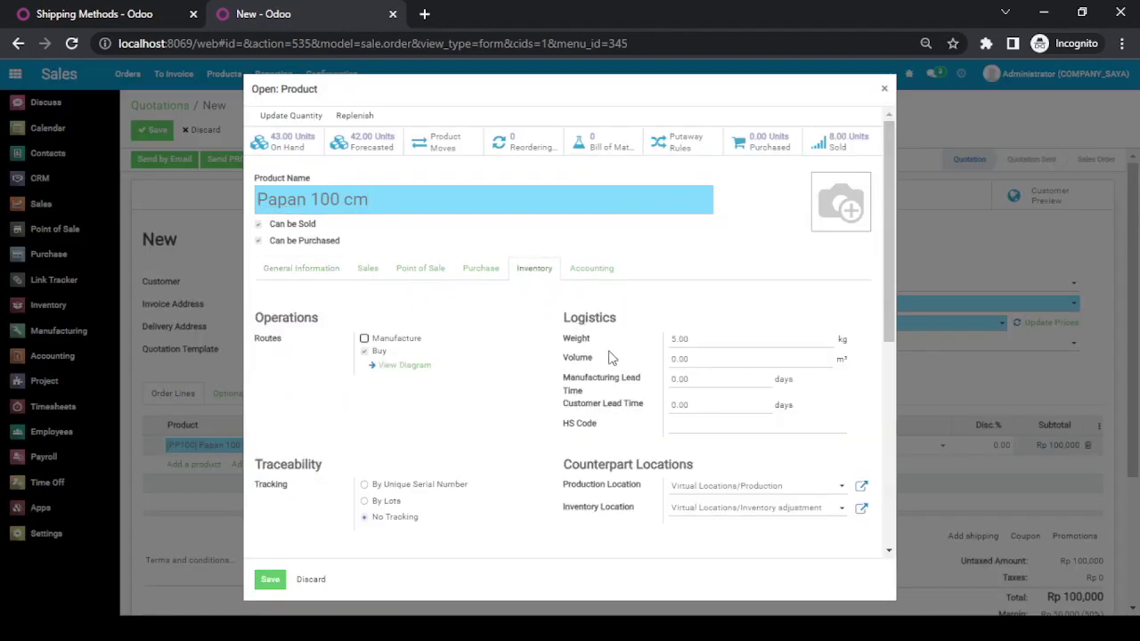
click(693, 340)
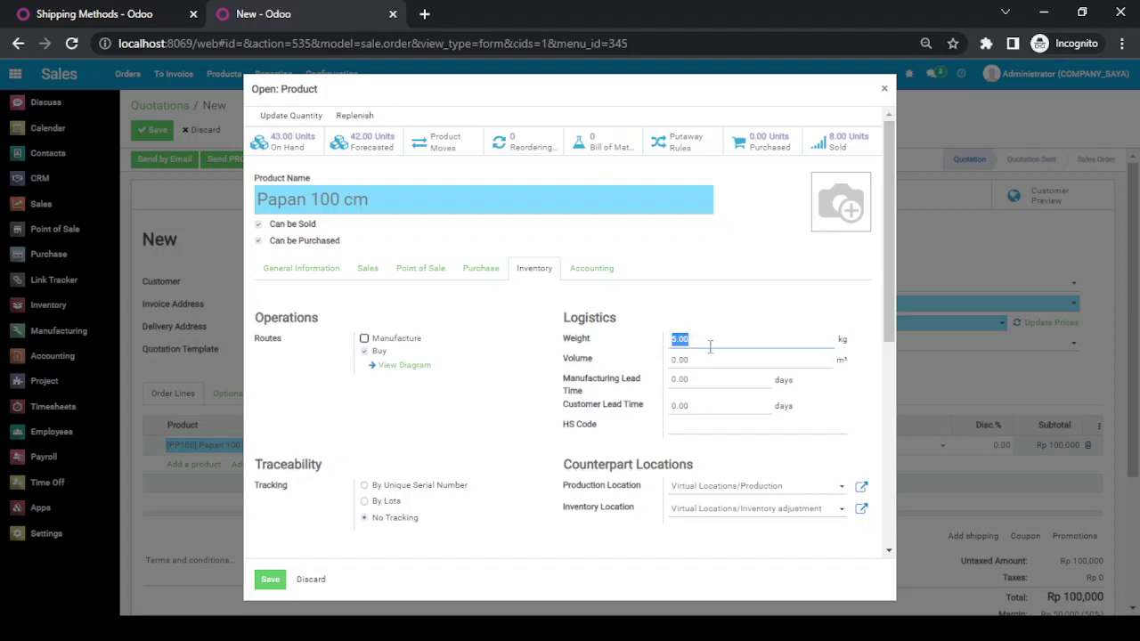
triple_click(327, 200)
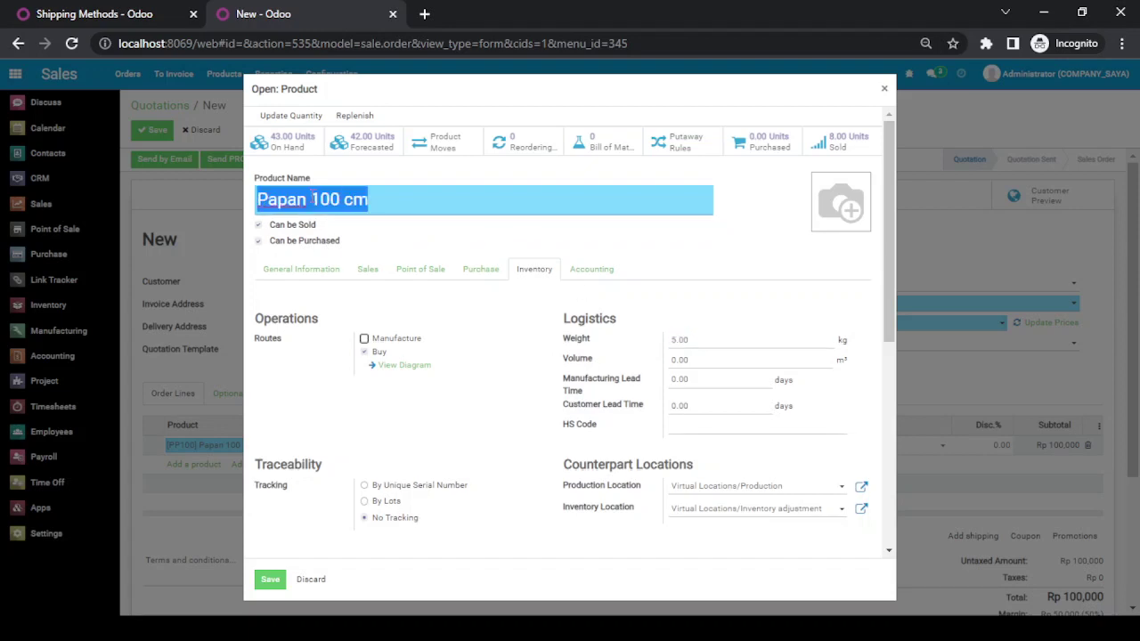
click(884, 89)
click(832, 445)
click(737, 555)
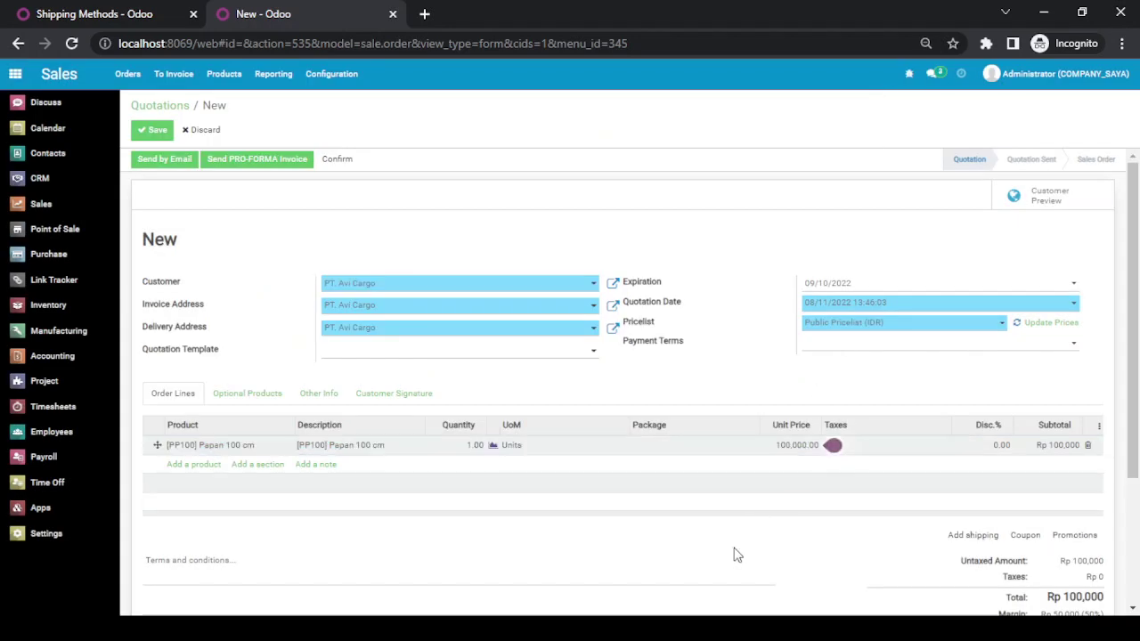
- Add shipping to the quotation with JNE (Rp 45,000) and check JNE's method record
click(973, 539)
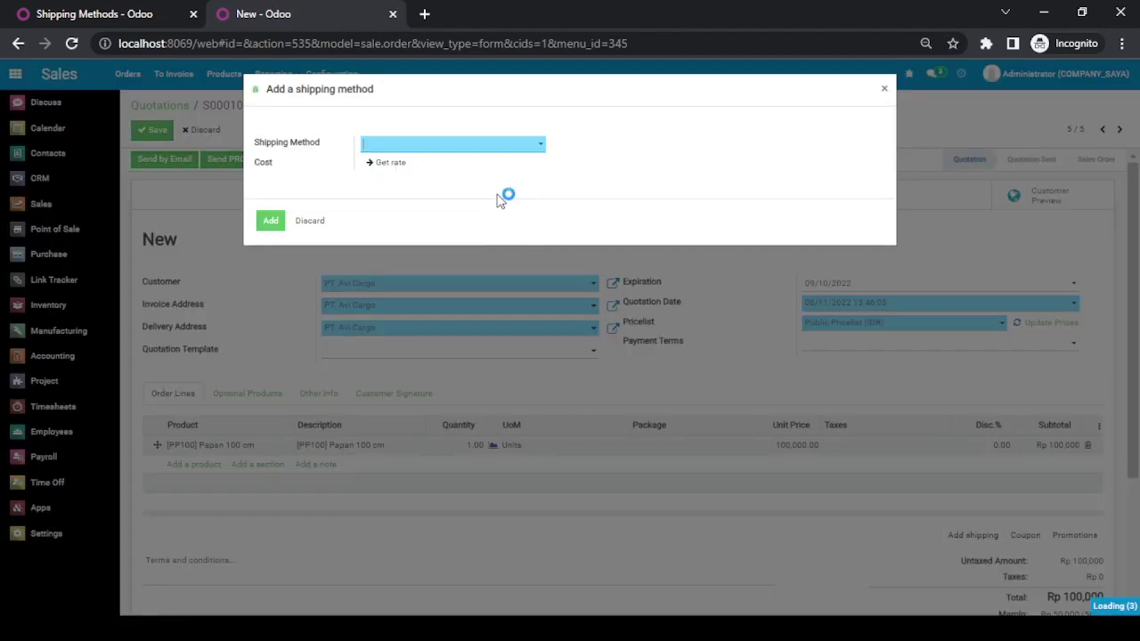
click(456, 148)
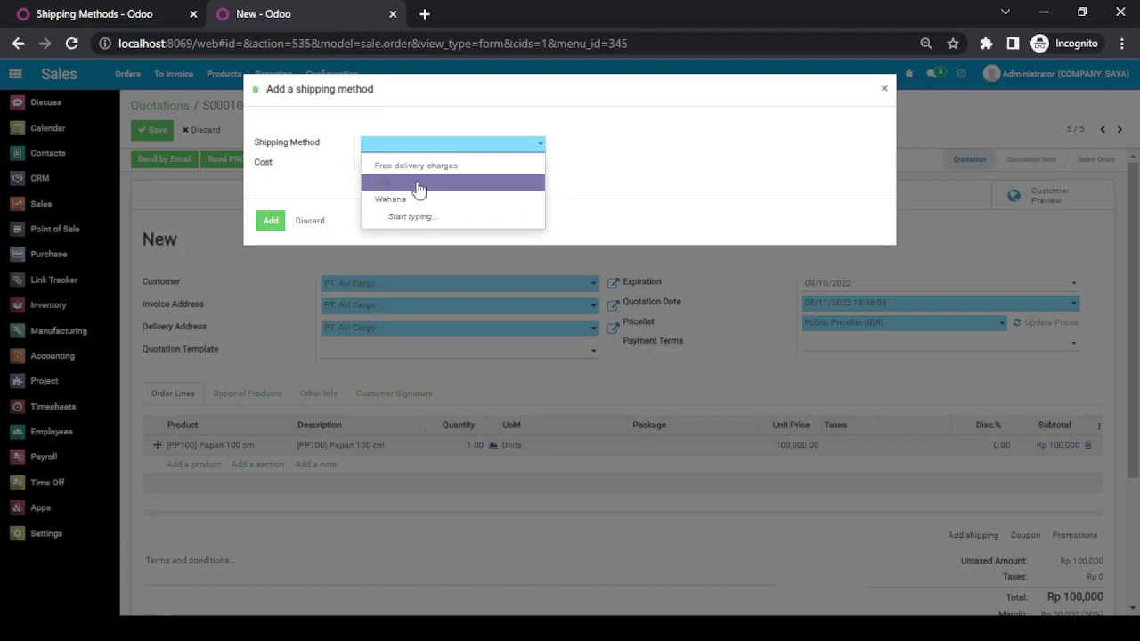
click(419, 190)
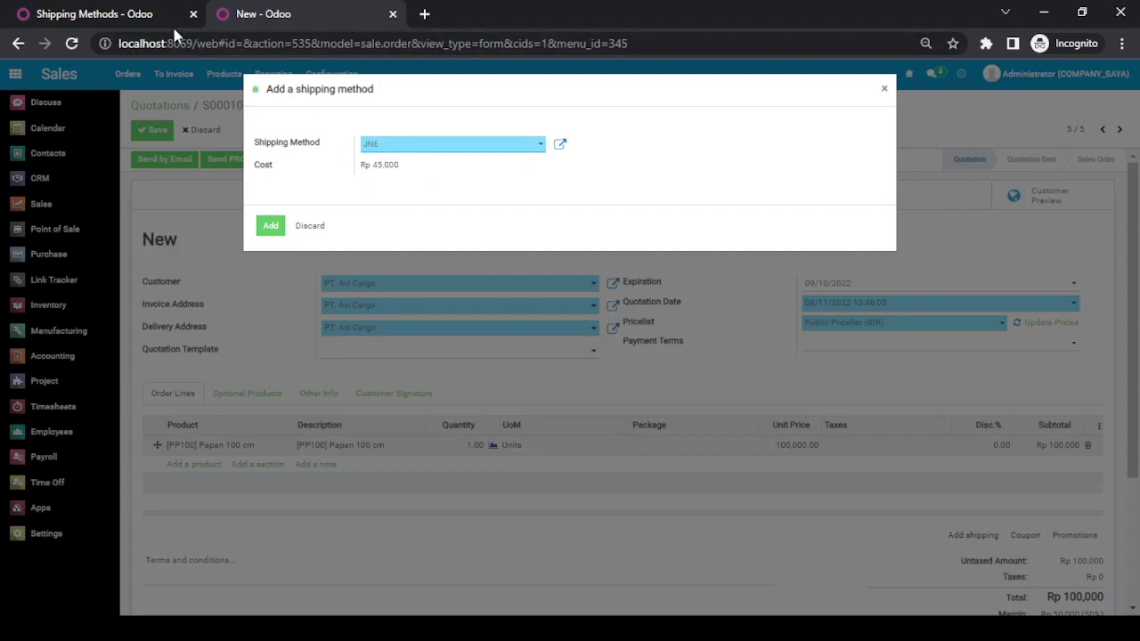
click(150, 20)
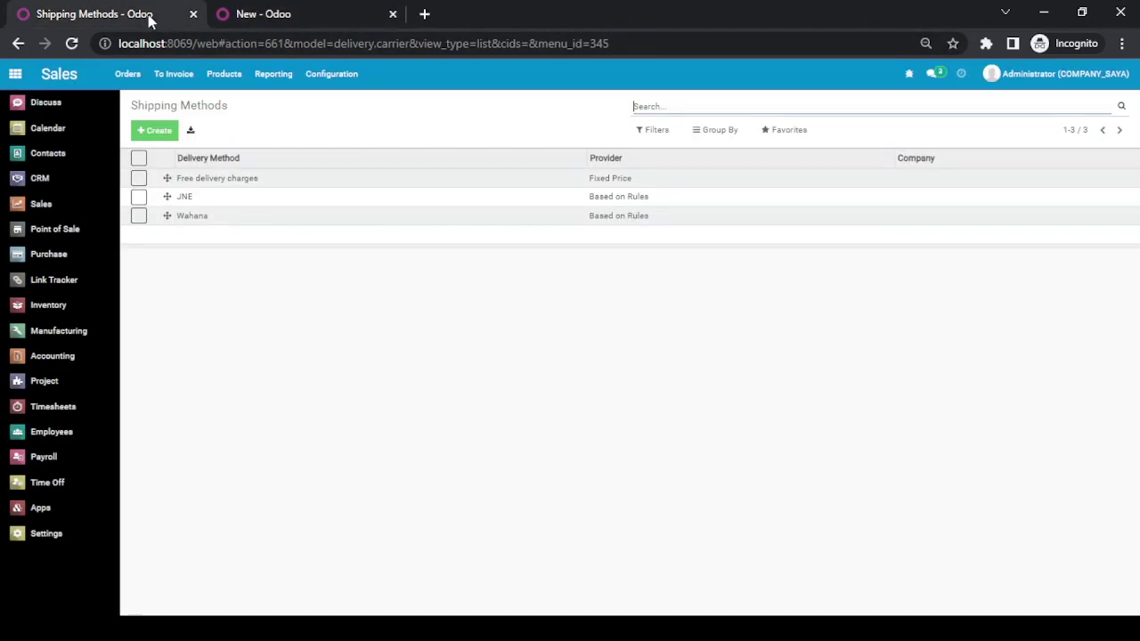
click(212, 203)
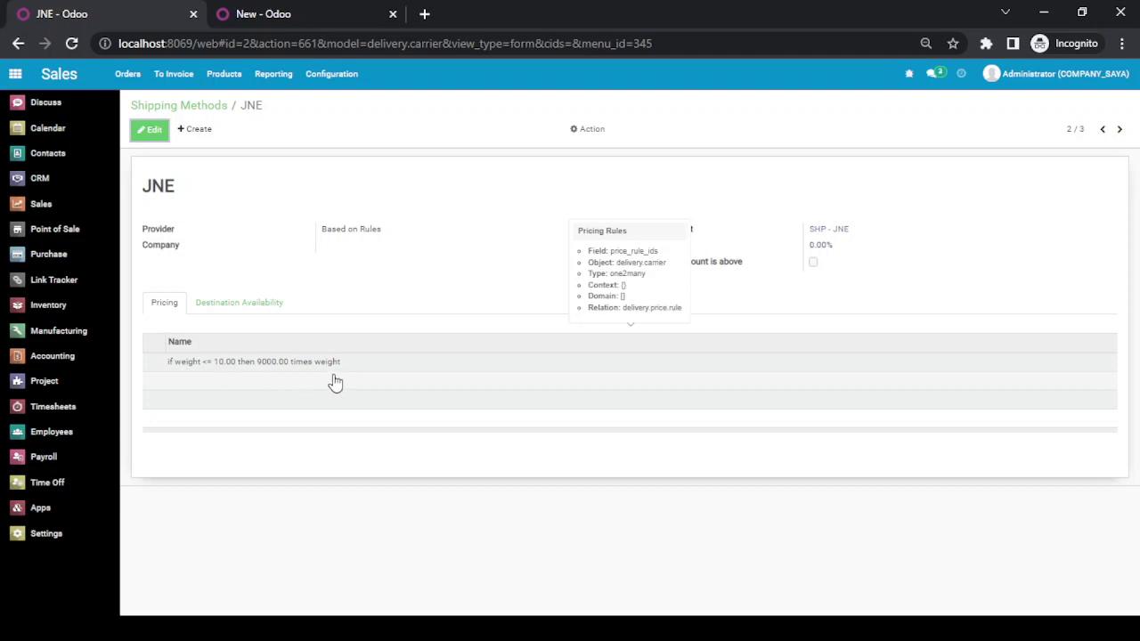
- Switch the quotation's shipping method to Wahana (Rp 25,000), then revisit the JNE record
click(299, 15)
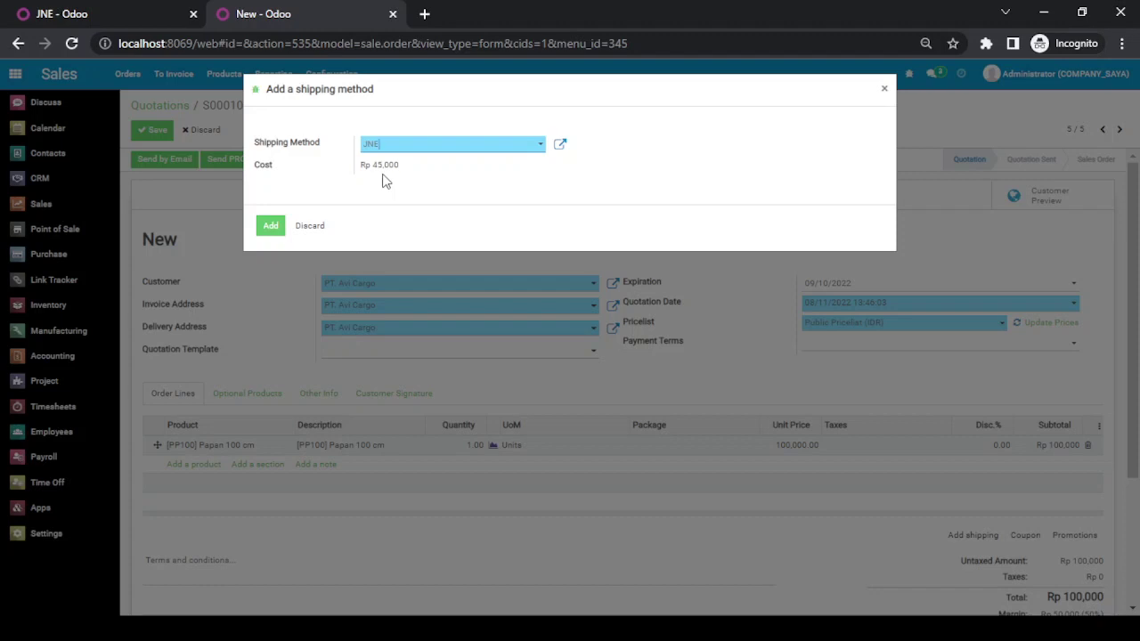
click(404, 149)
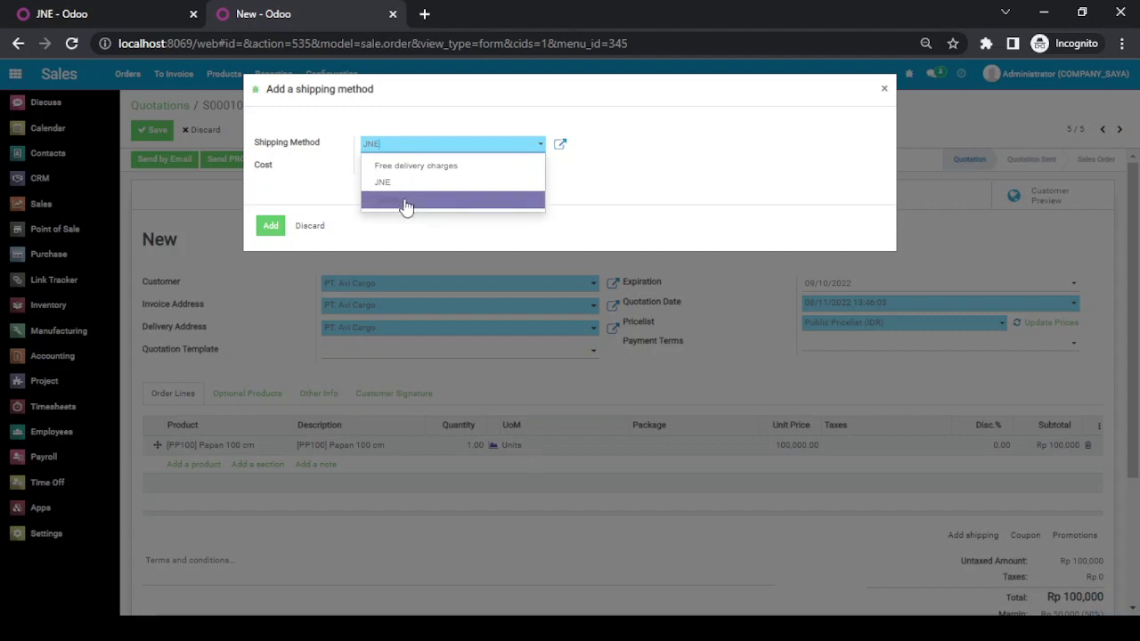
click(405, 201)
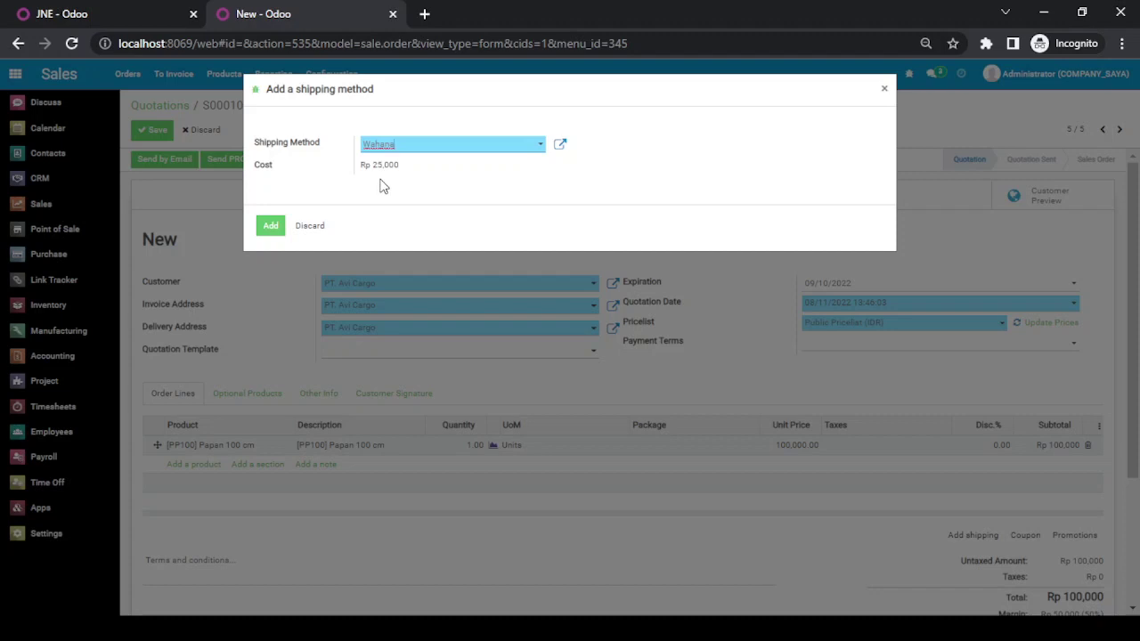
click(93, 11)
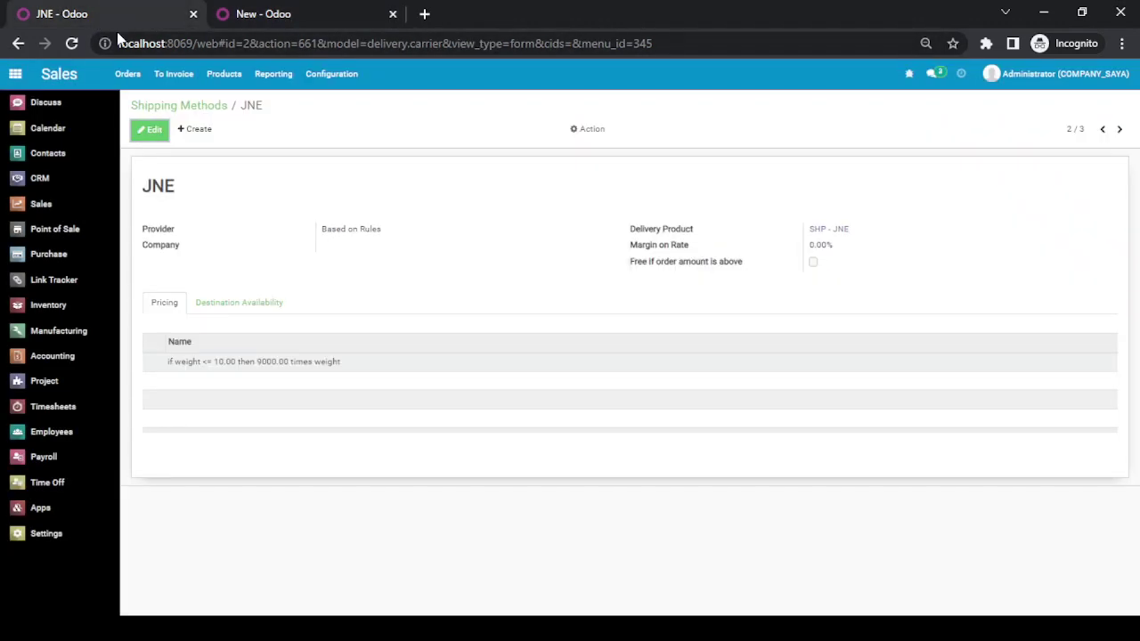
- Check Wahana's pricing rule, then add Wahana shipping at Rp 25,000 to quotation S00010
click(1120, 129)
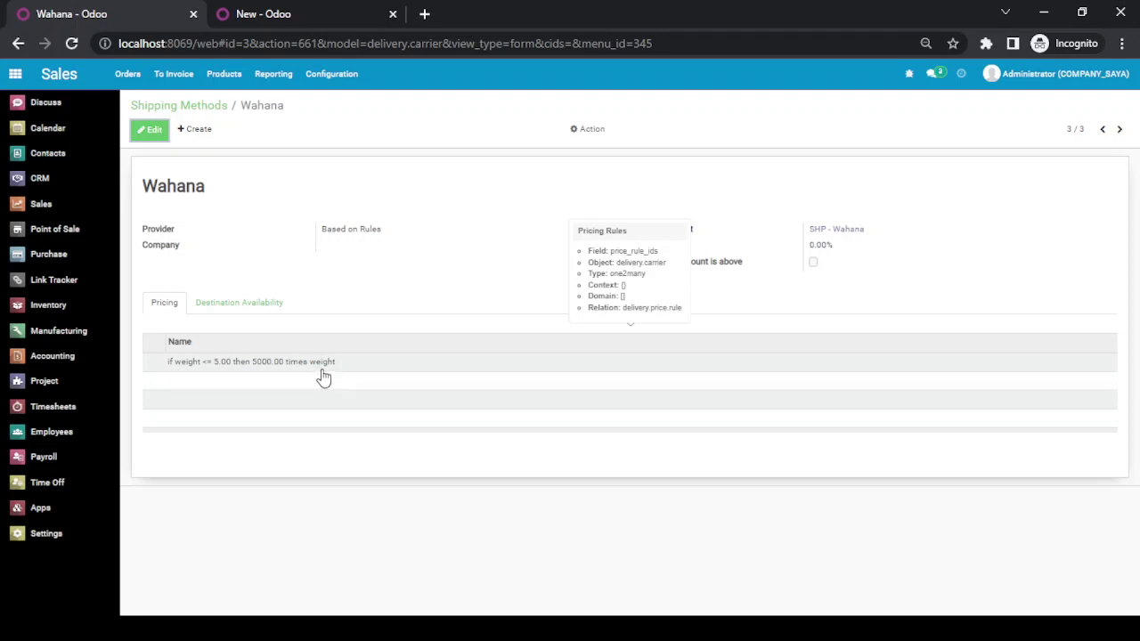
click(291, 12)
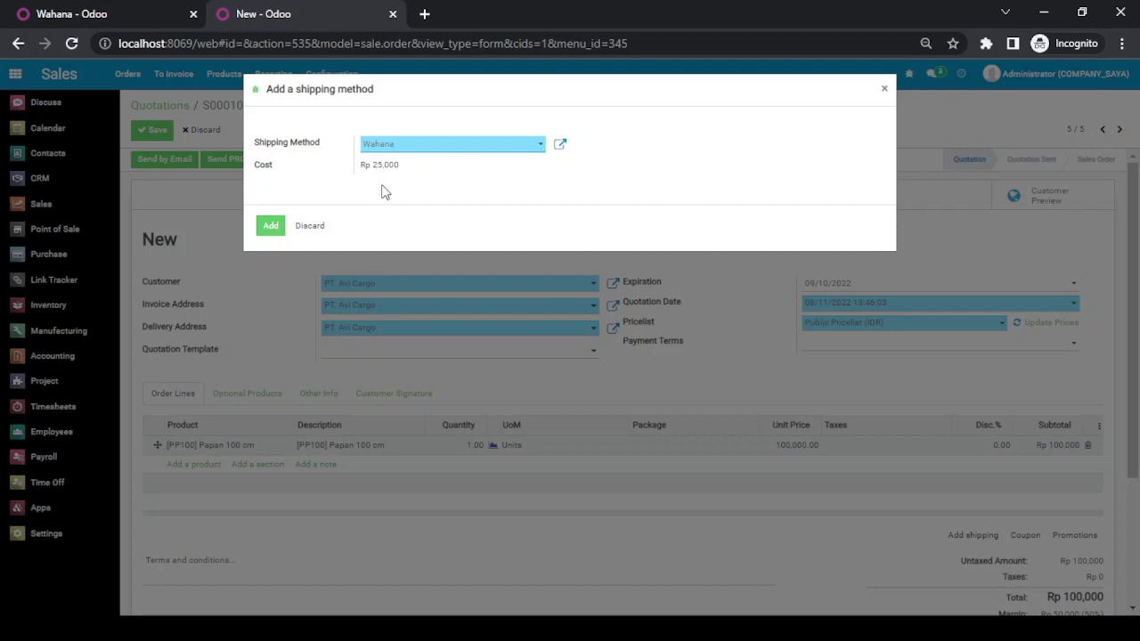
click(272, 229)
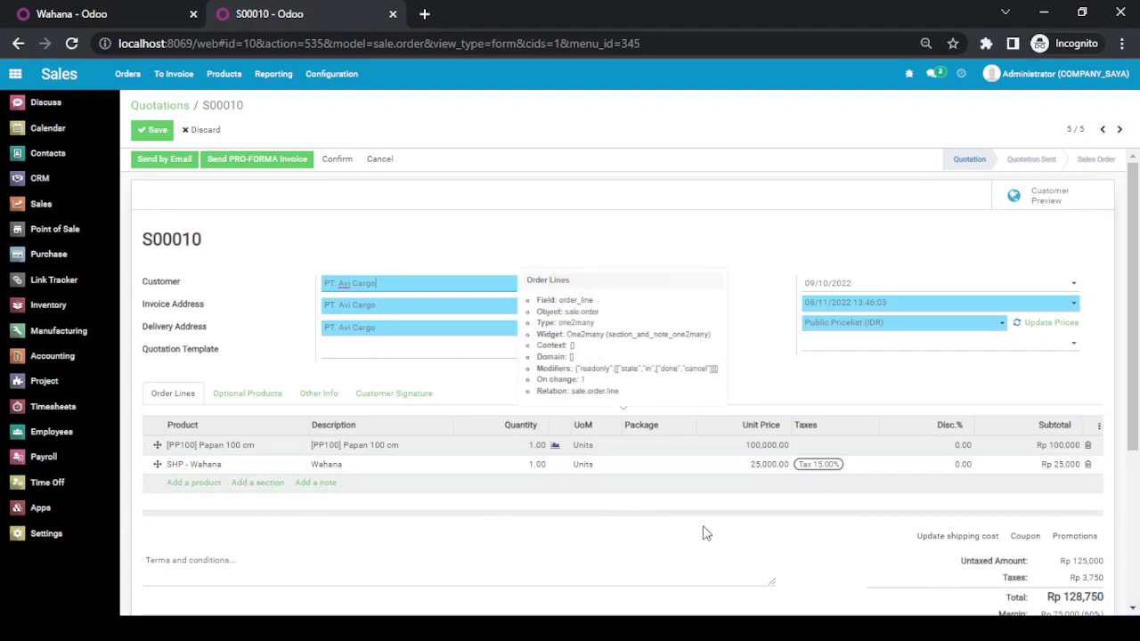
- Remove the Tax 15.00% from the SHP - Wahana shipping line, bringing the total to Rp 125,000
click(841, 473)
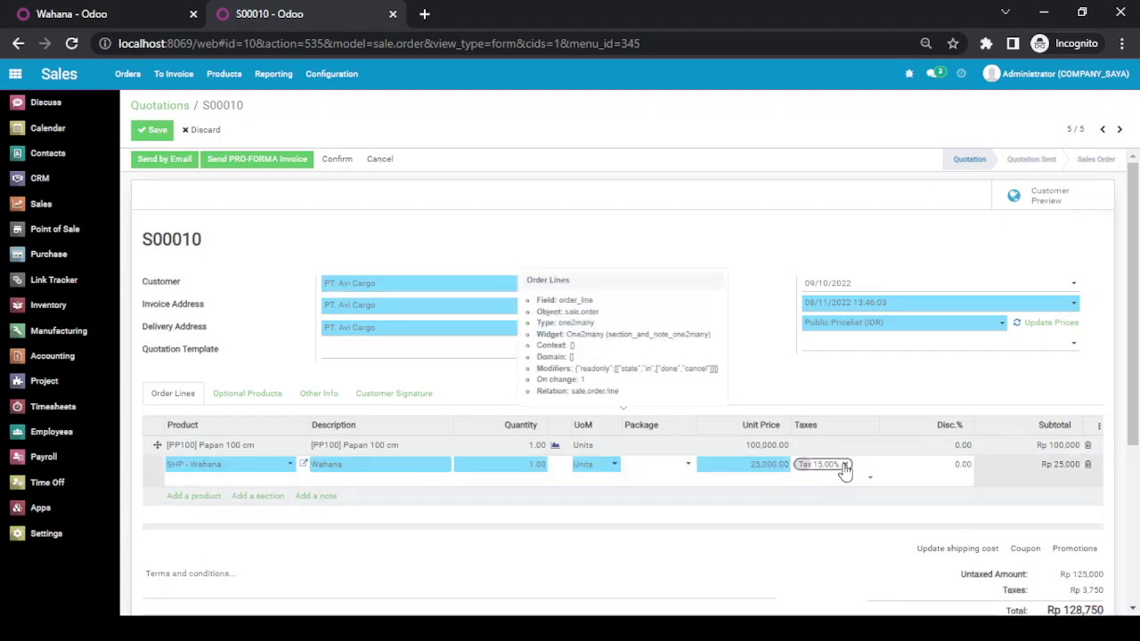
click(845, 464)
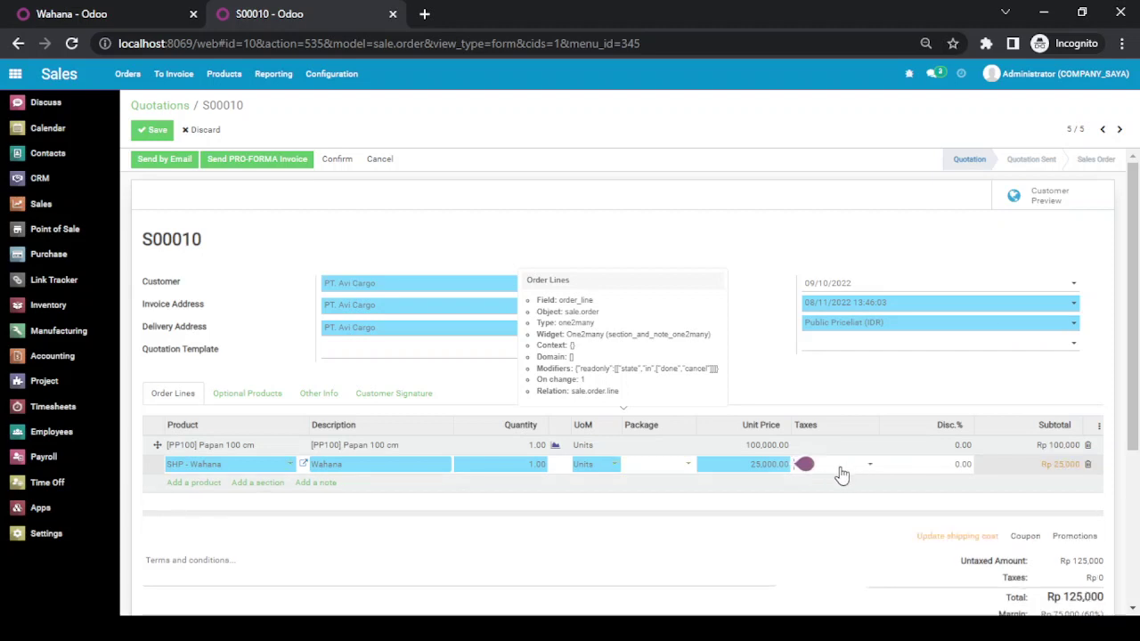
click(765, 538)
scroll(730, 534, down, 1)
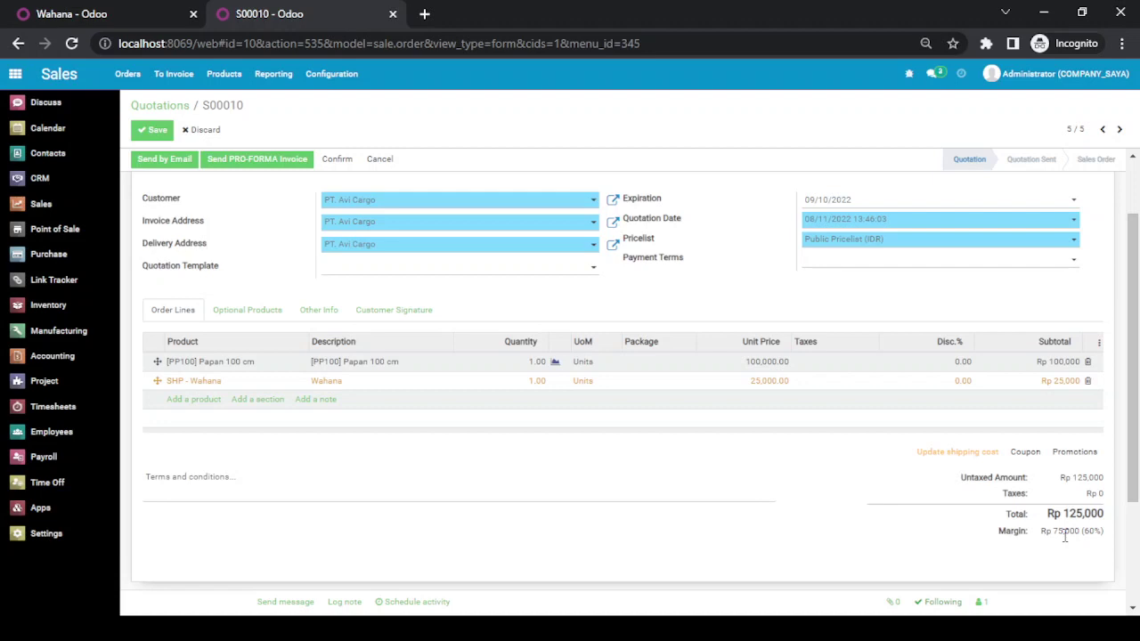
- Check that the Papan 100 cm product costs 50,000.00, then close its details unchanged
click(240, 374)
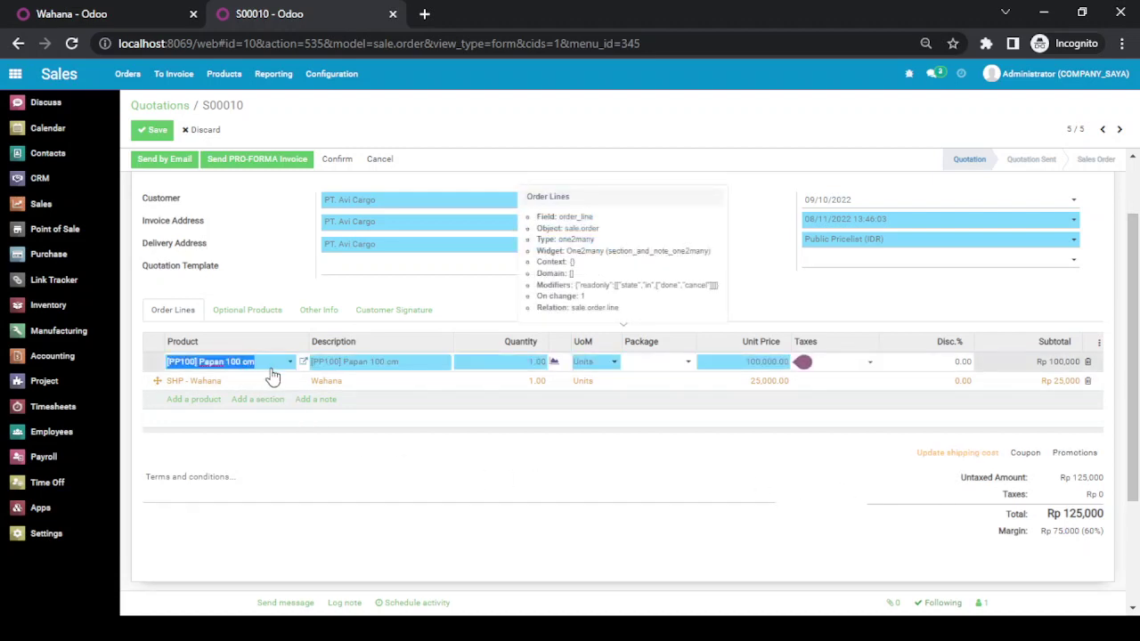
click(304, 362)
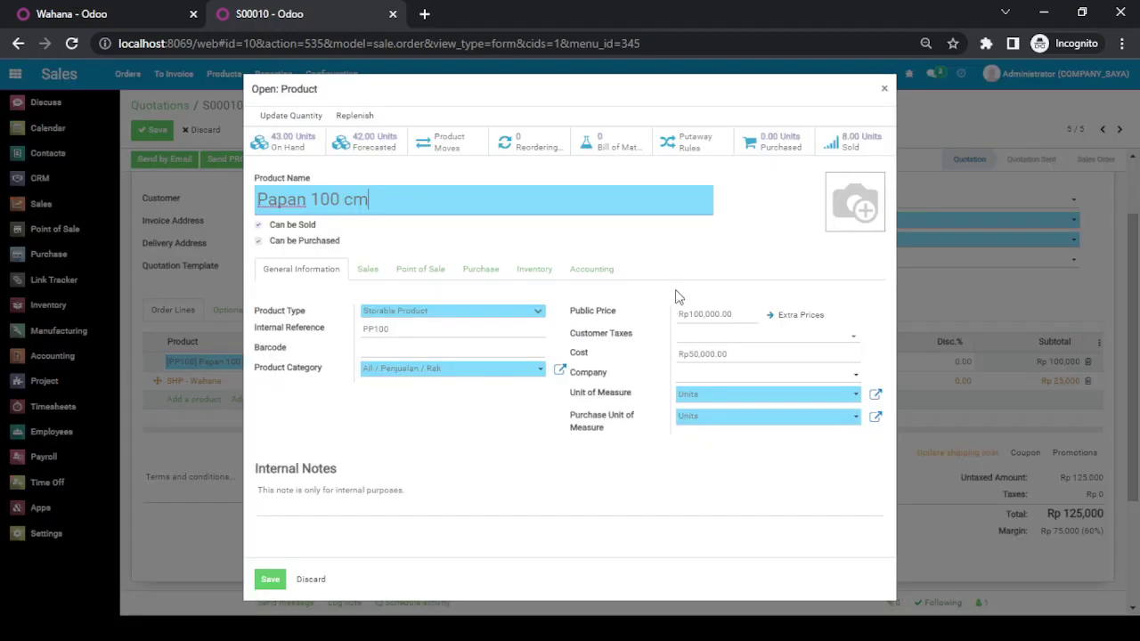
double_click(701, 355)
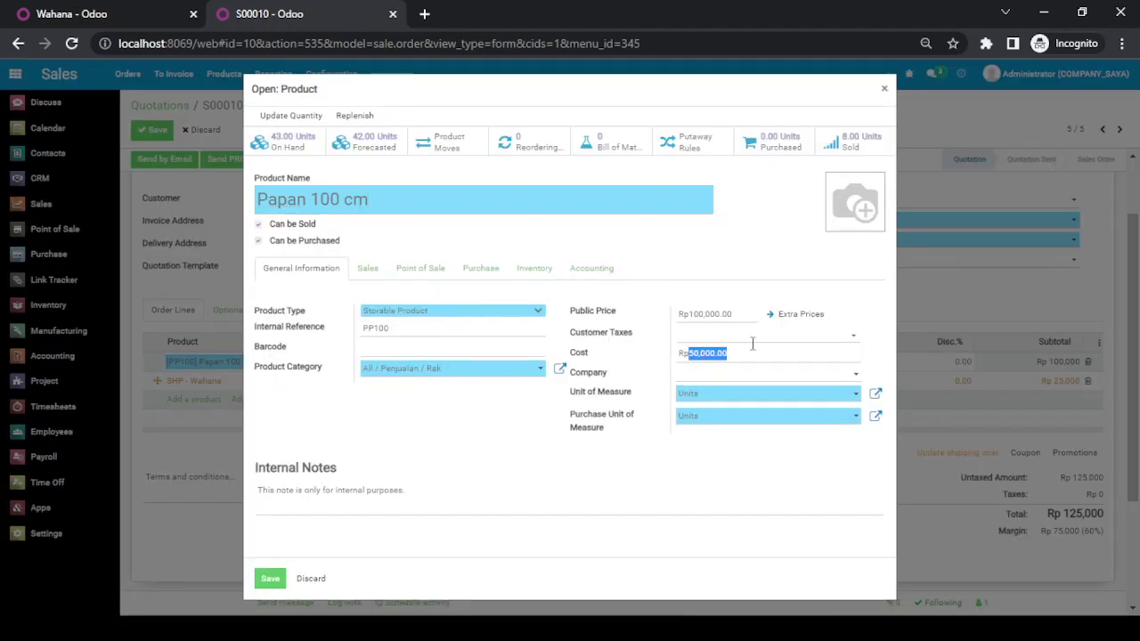
click(884, 88)
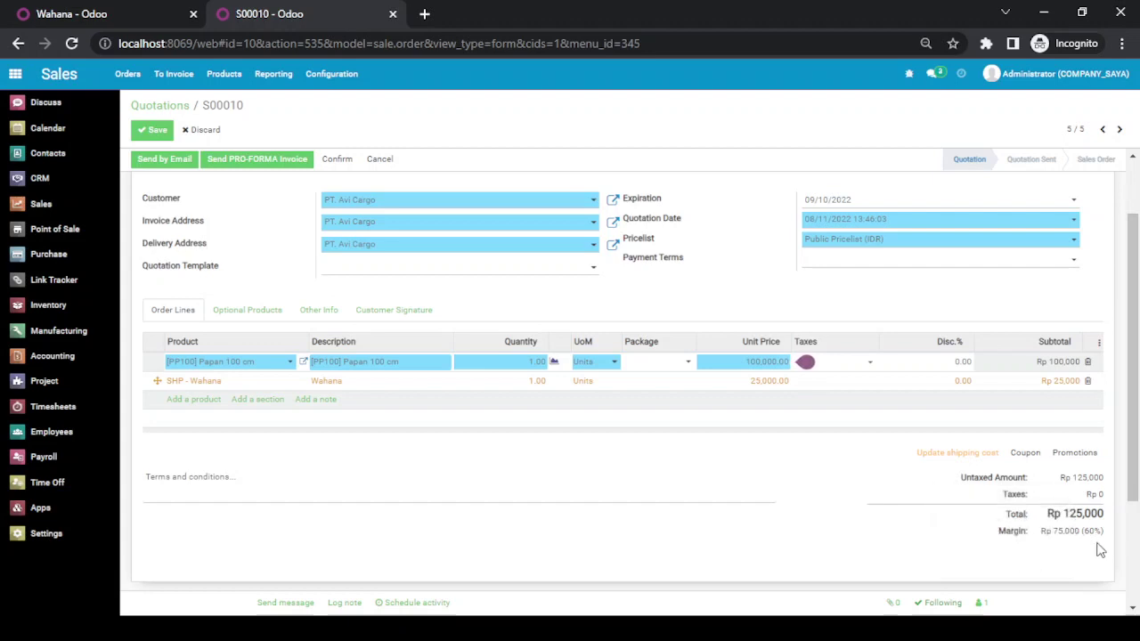
click(819, 526)
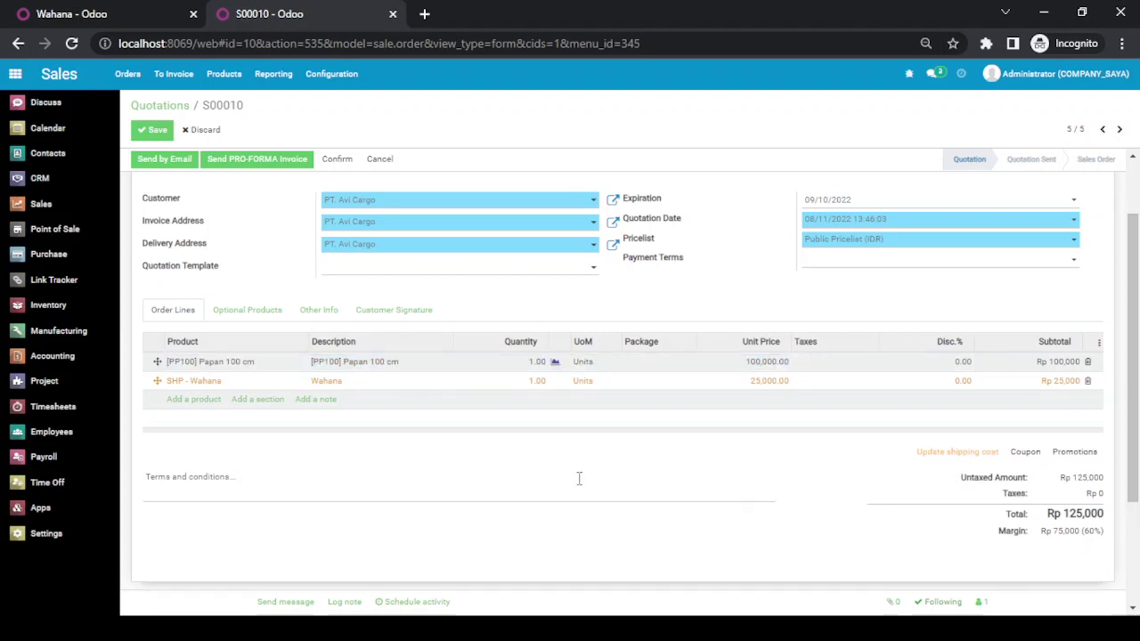
scroll(579, 478, up, 2)
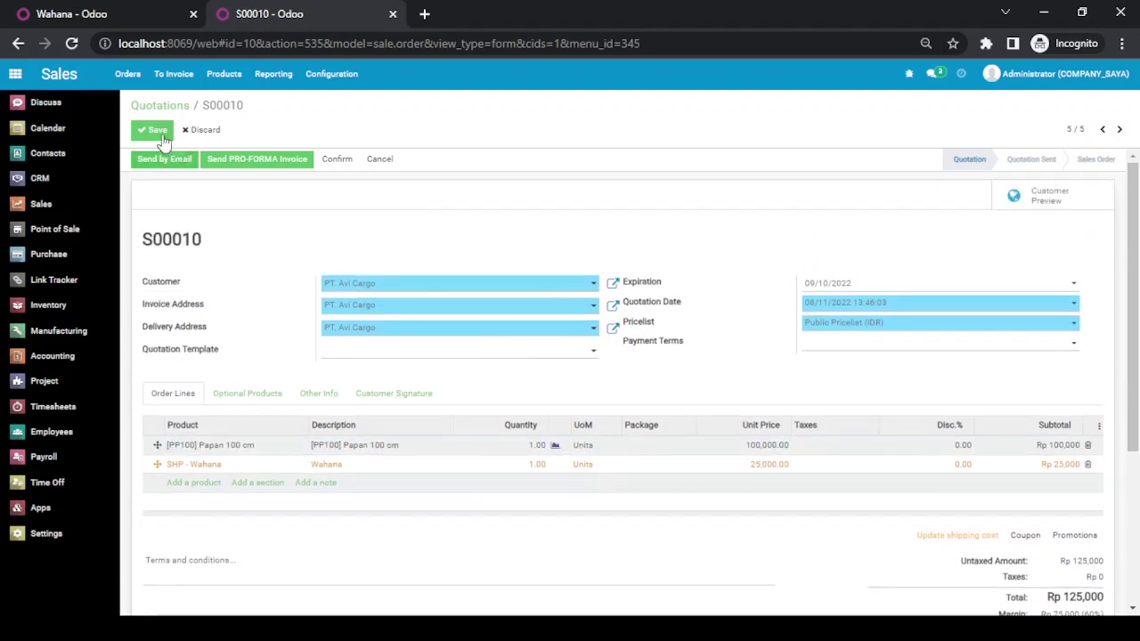
- Save quotation S00010, confirm it as a sales order, and unlock the order
click(156, 130)
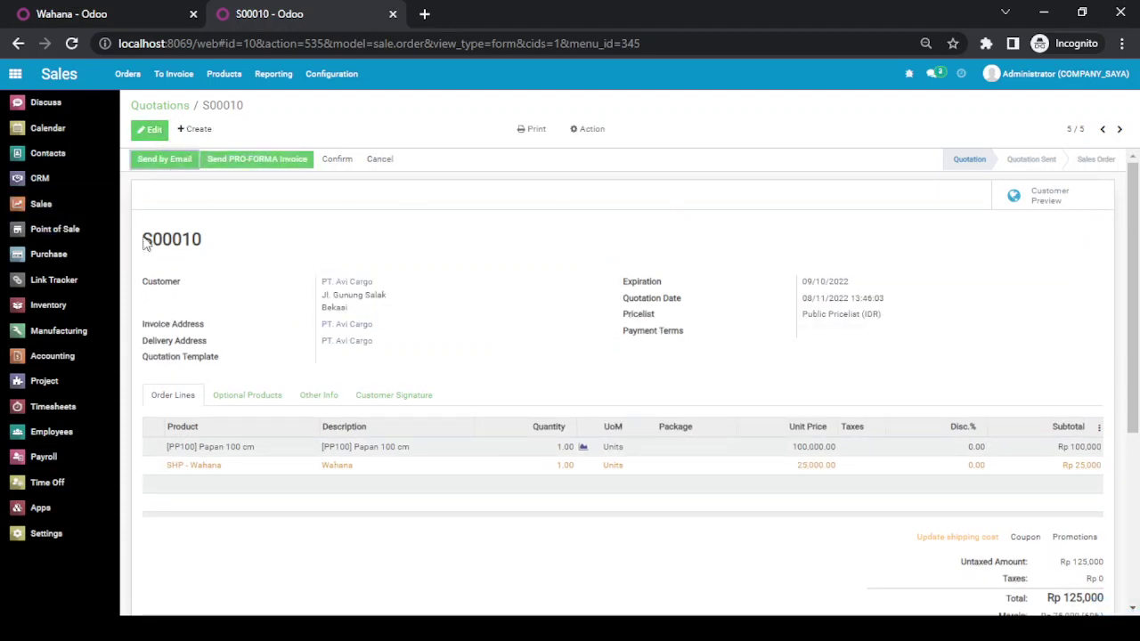
double_click(184, 238)
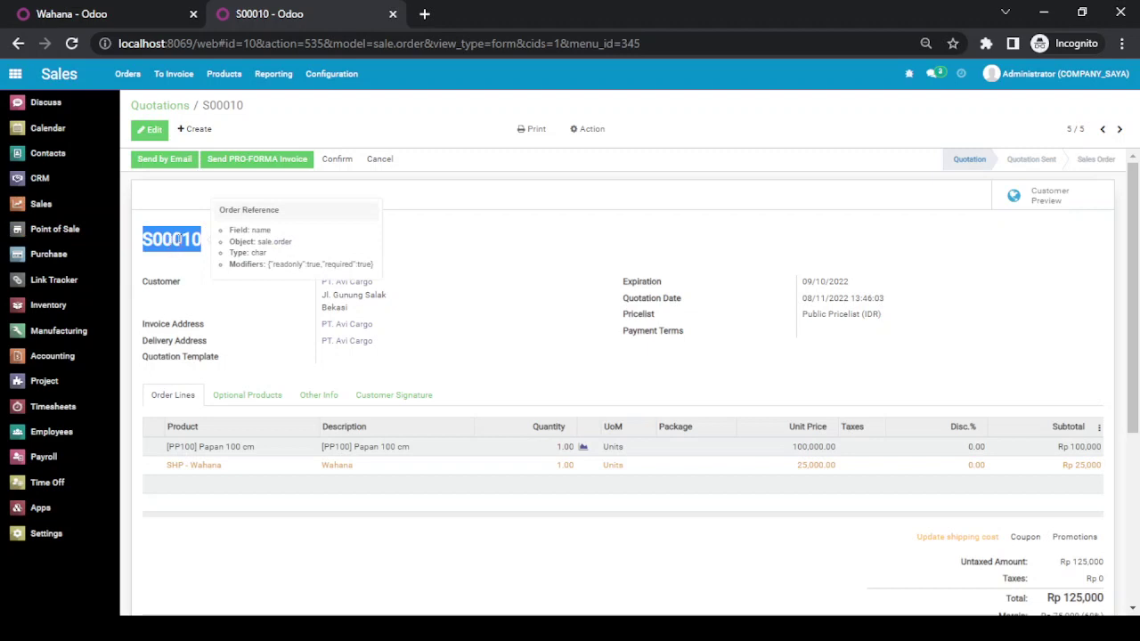
click(364, 248)
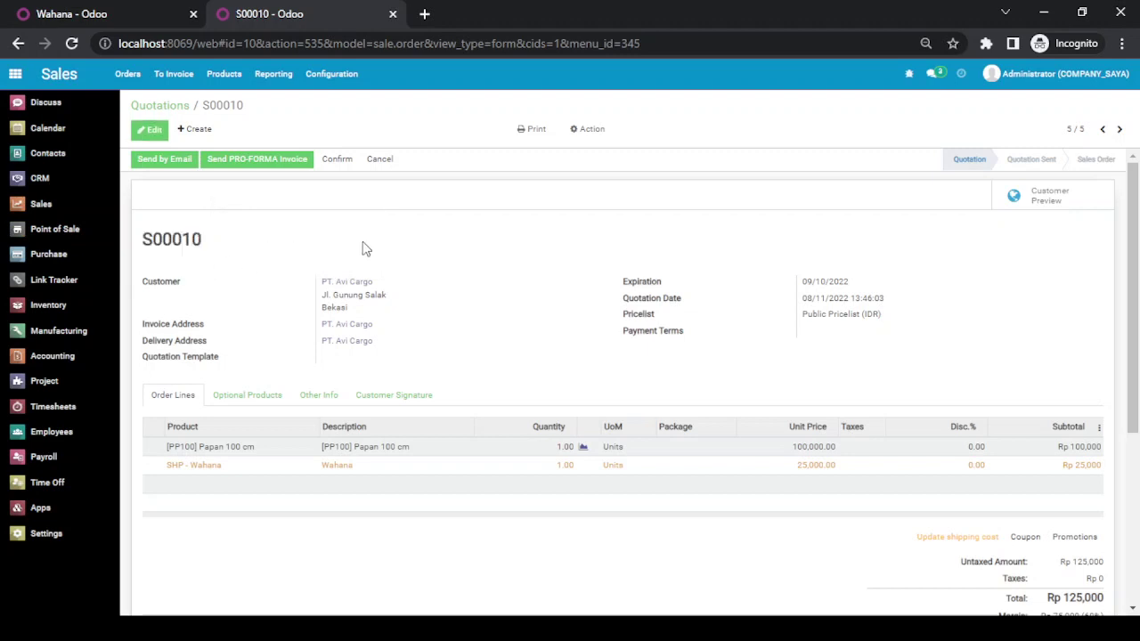
click(337, 161)
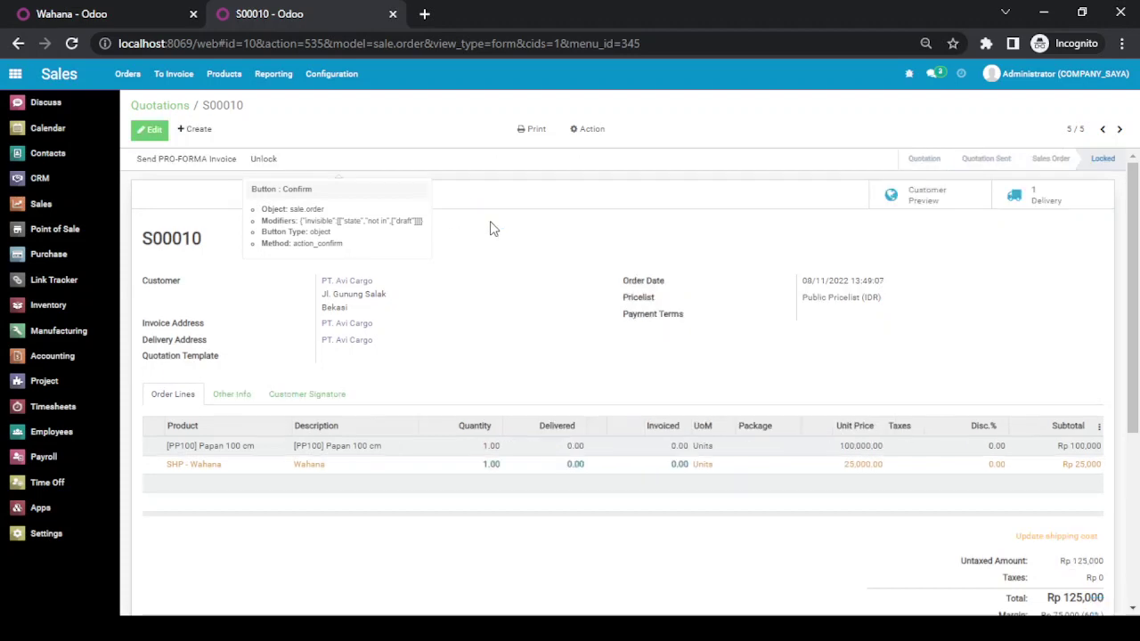
click(267, 160)
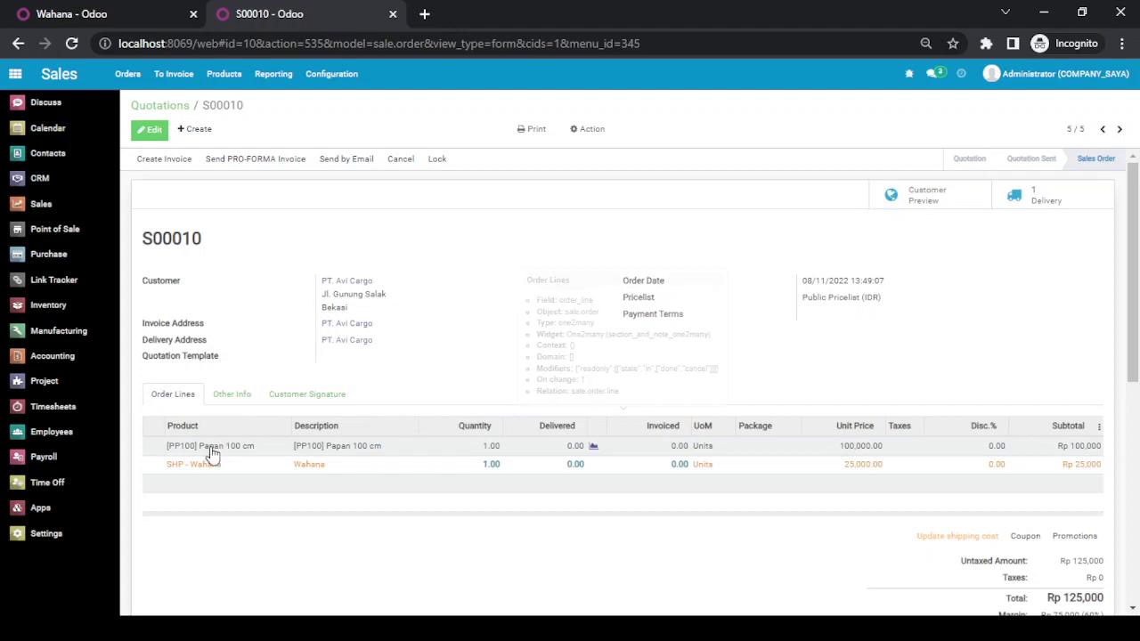
click(329, 449)
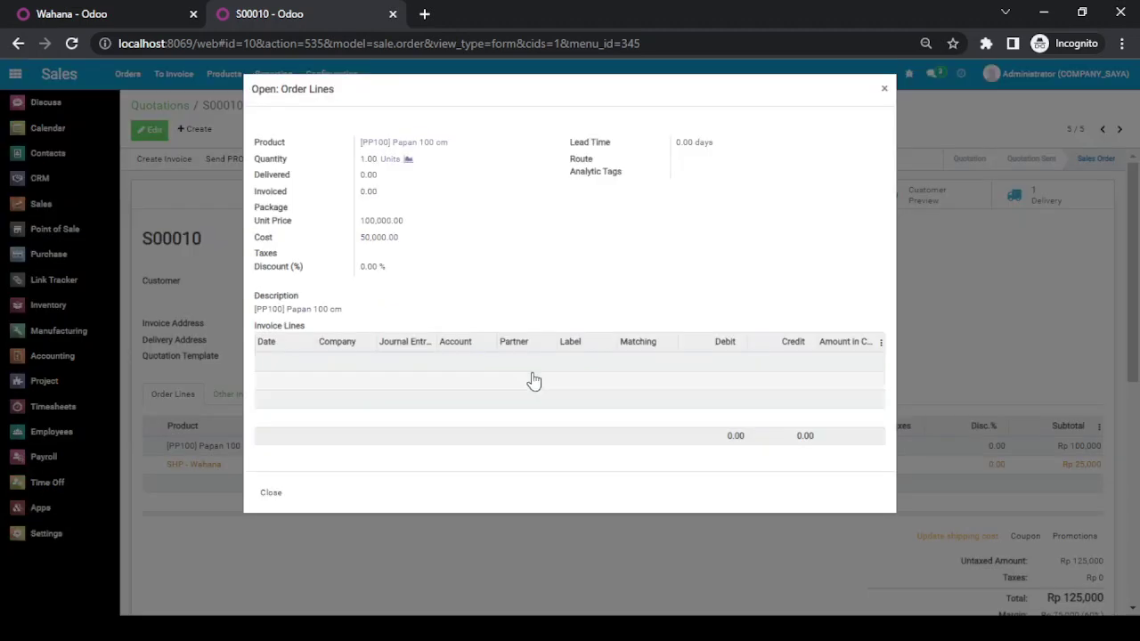
click(435, 144)
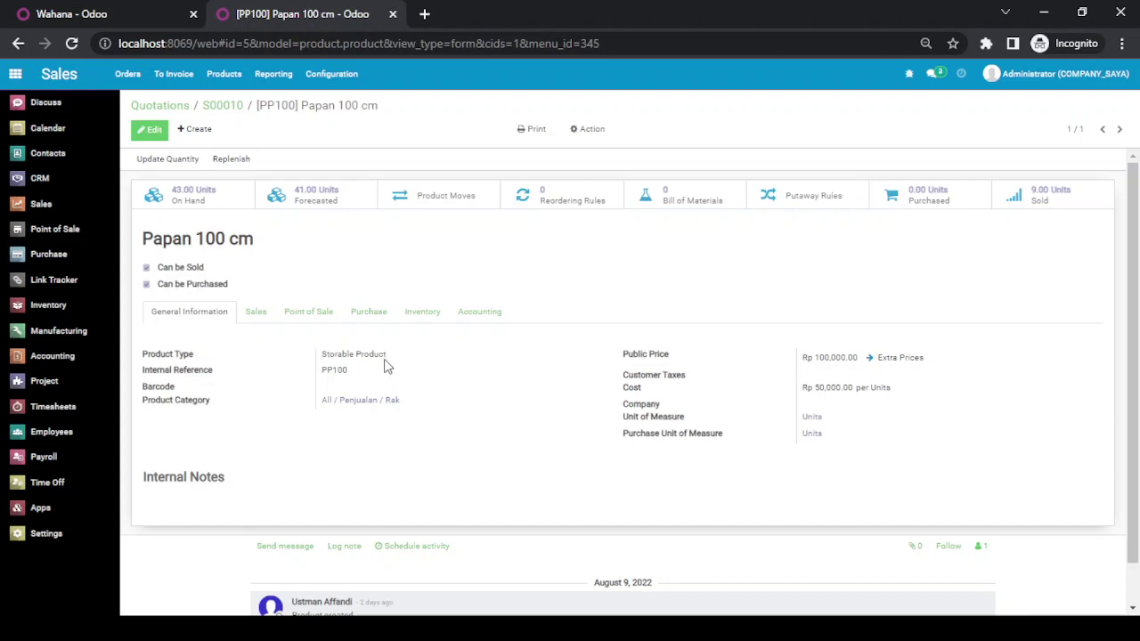
click(236, 106)
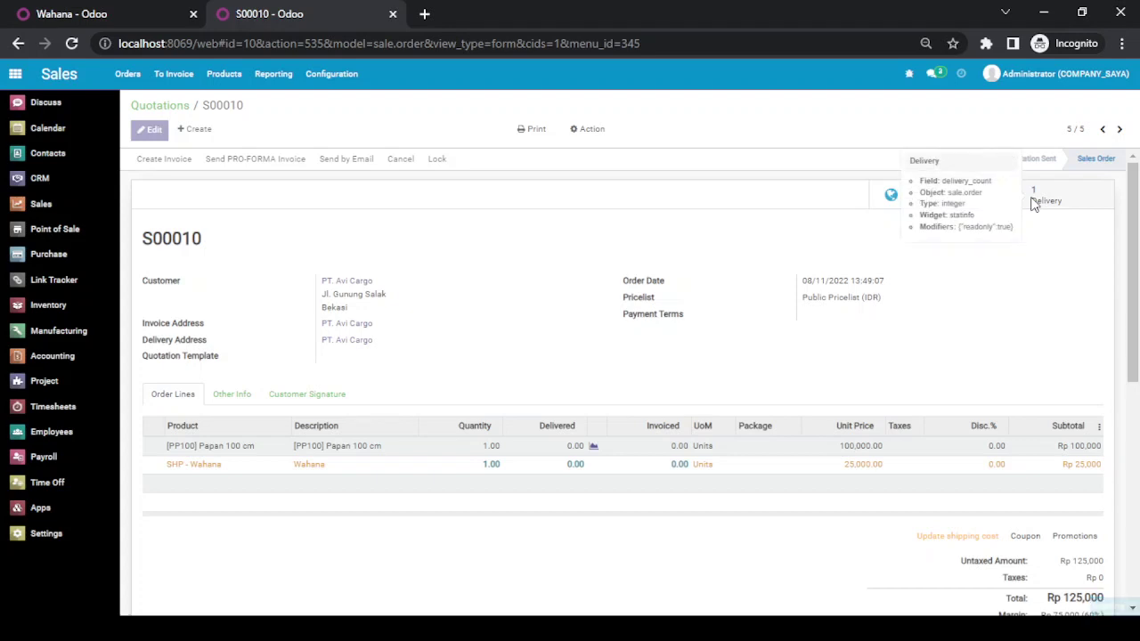
- Validate delivery WH/OUT/00005 as an immediate transfer, then return to S00010
click(1033, 203)
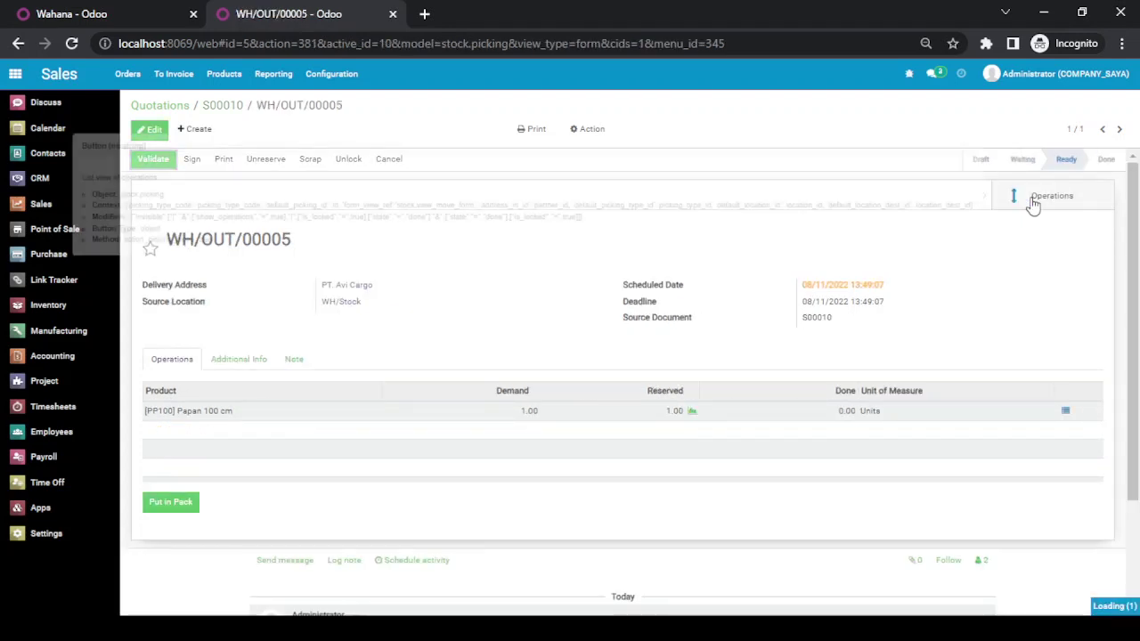
click(153, 160)
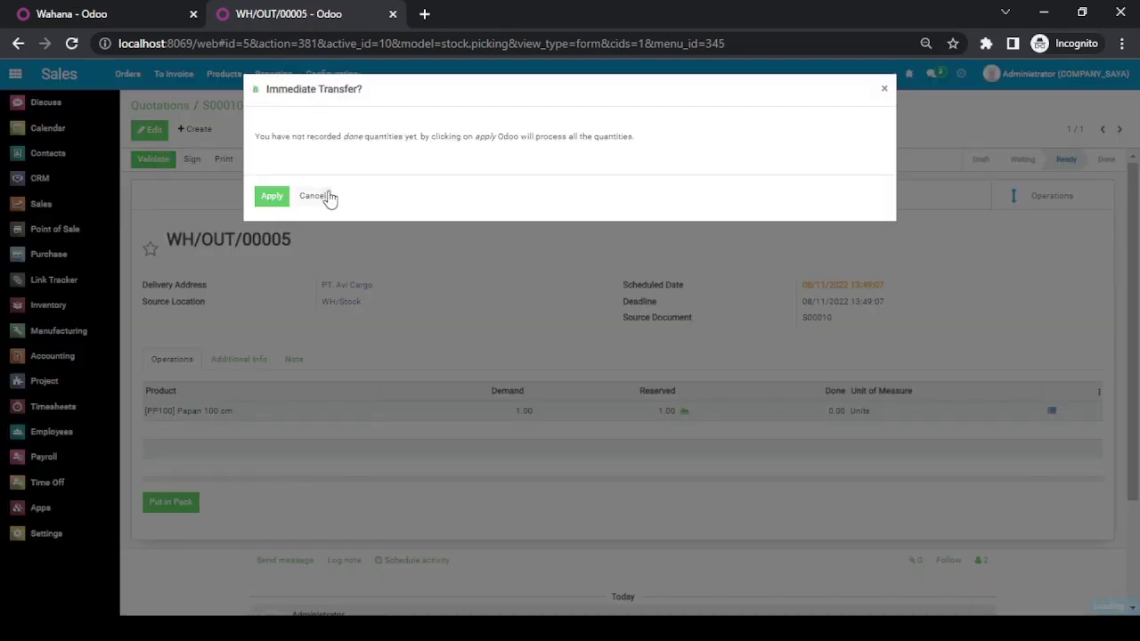
click(274, 198)
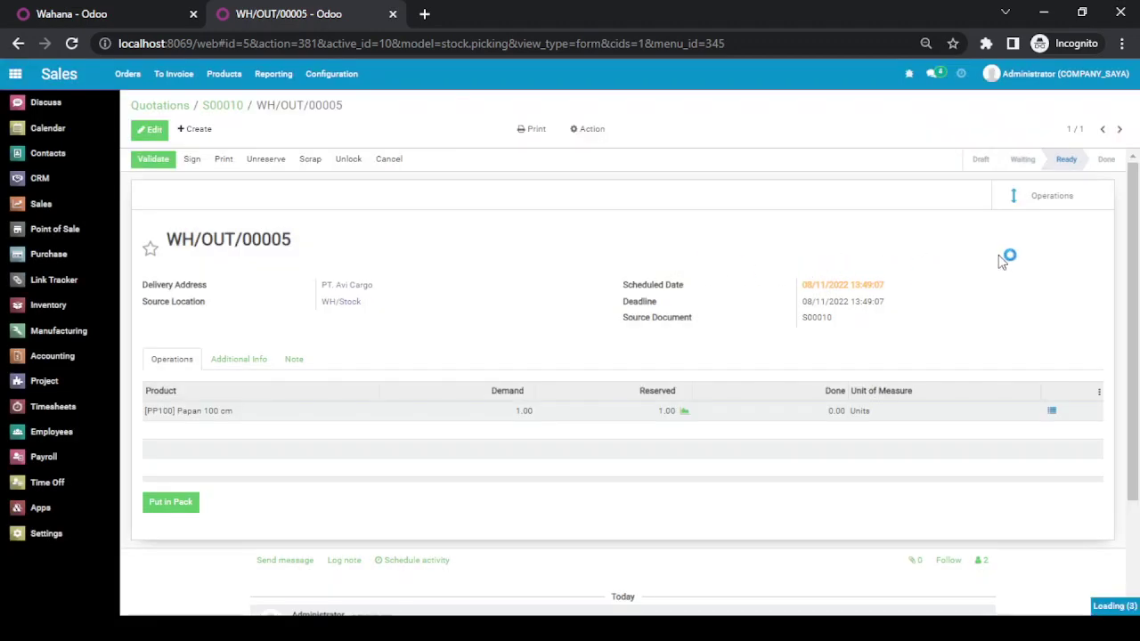
click(234, 112)
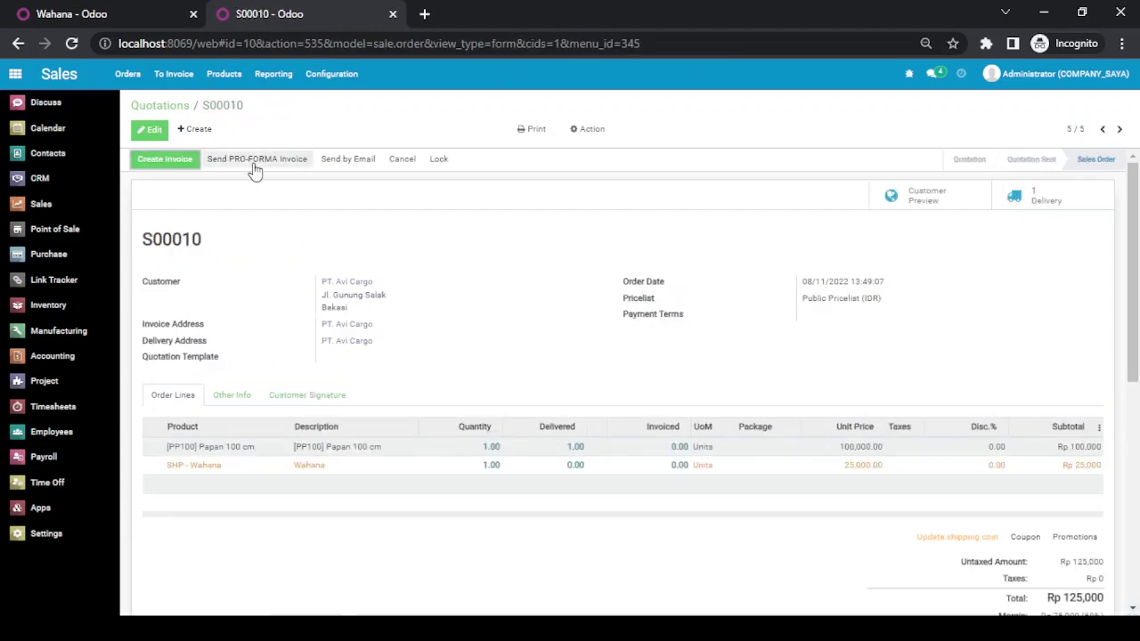
- Create a Regular invoice for S00010 and open the draft invoice
click(171, 157)
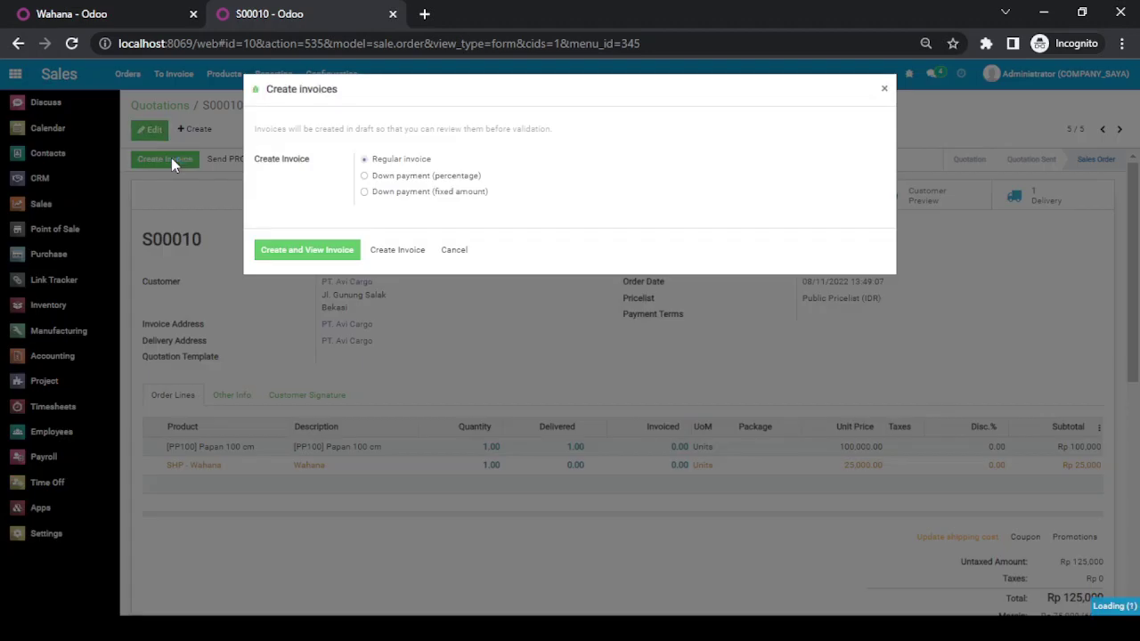
click(279, 253)
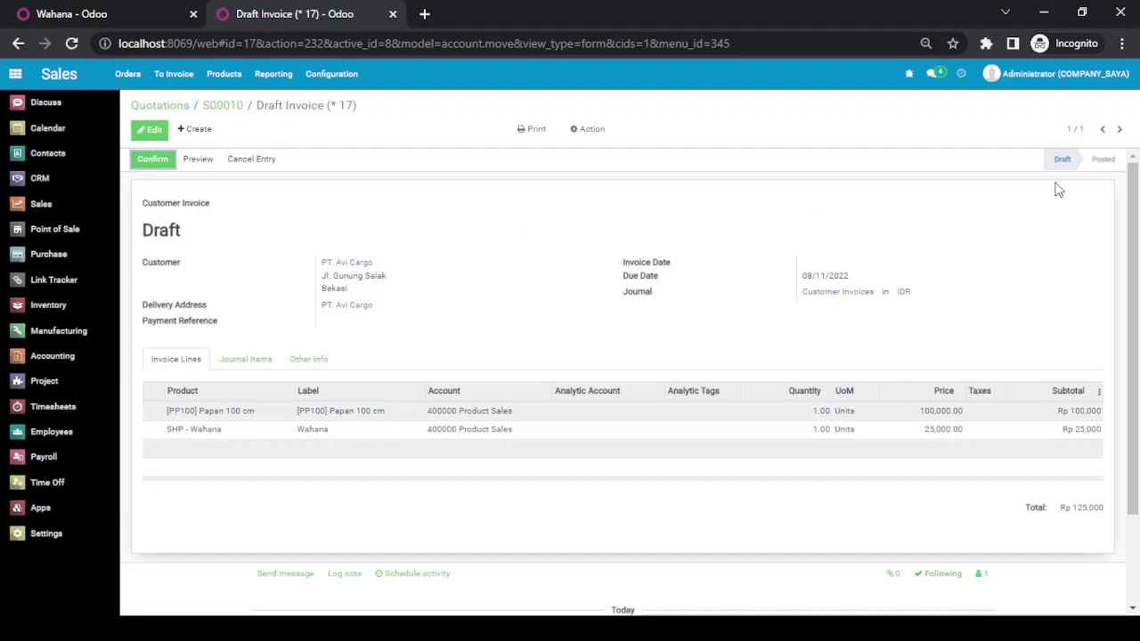
- Post the invoice as INV/2022/08/0011 and view its journal items
click(160, 162)
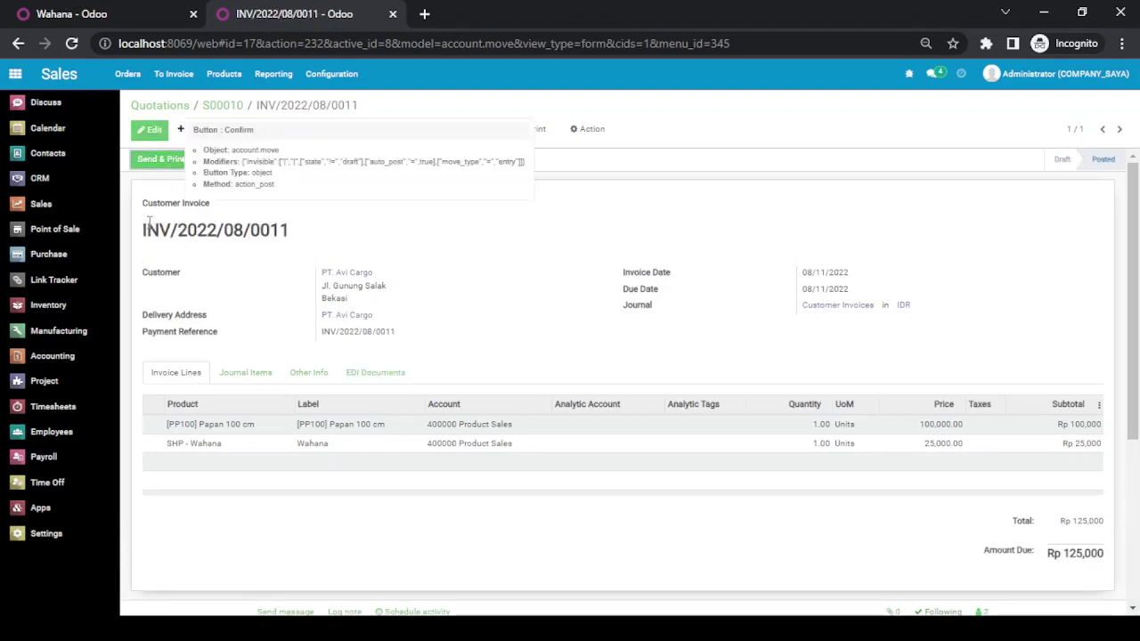
double_click(151, 229)
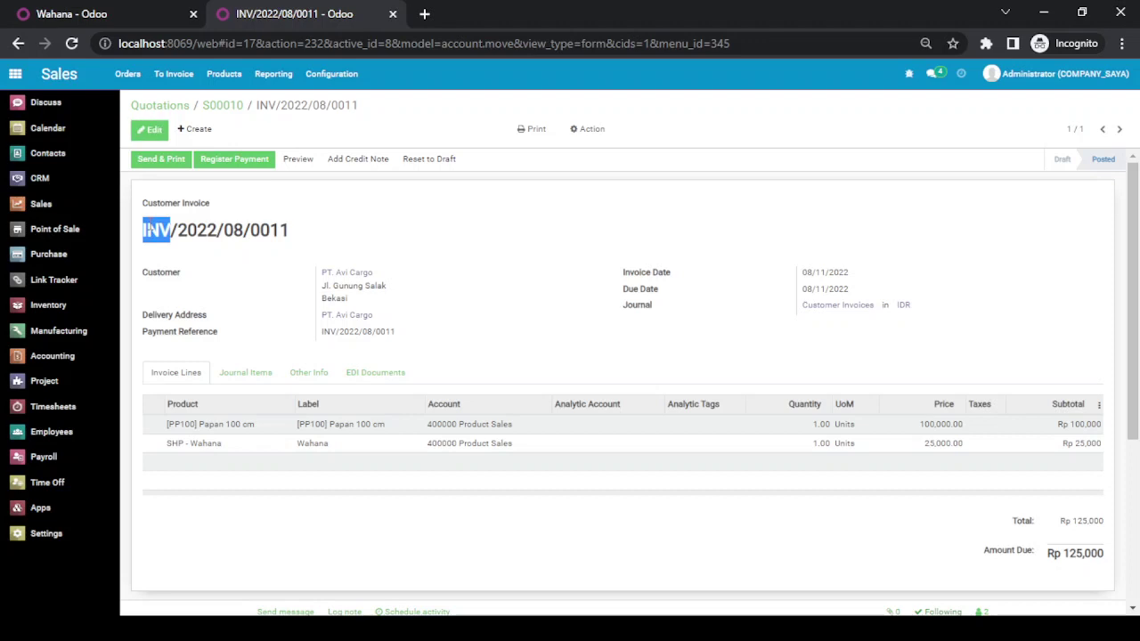
triple_click(187, 230)
double_click(196, 230)
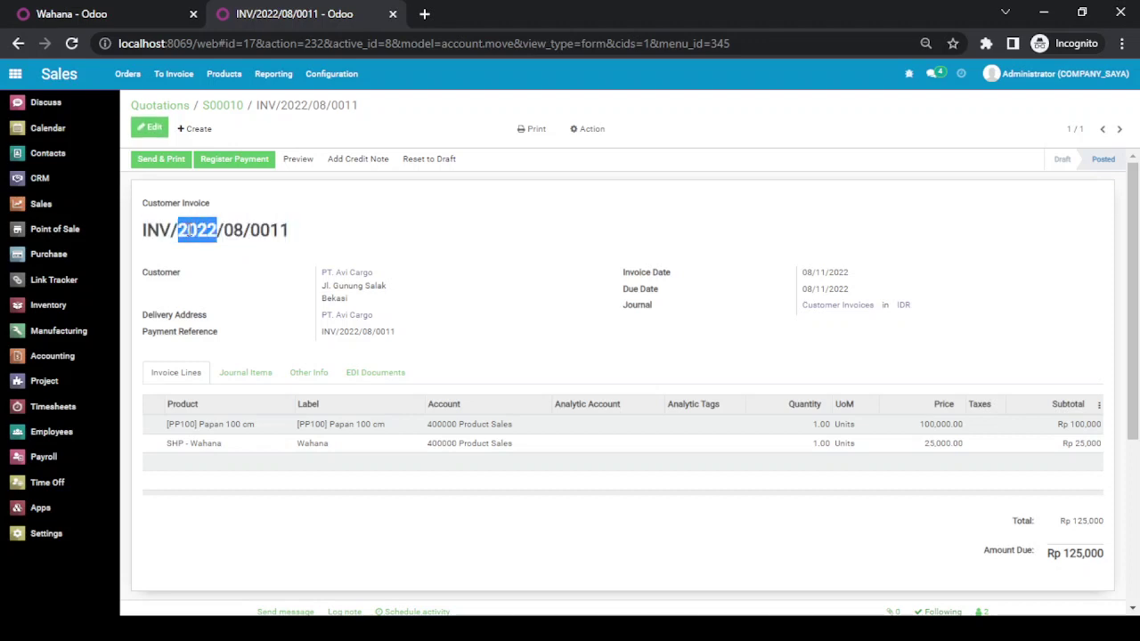
triple_click(236, 230)
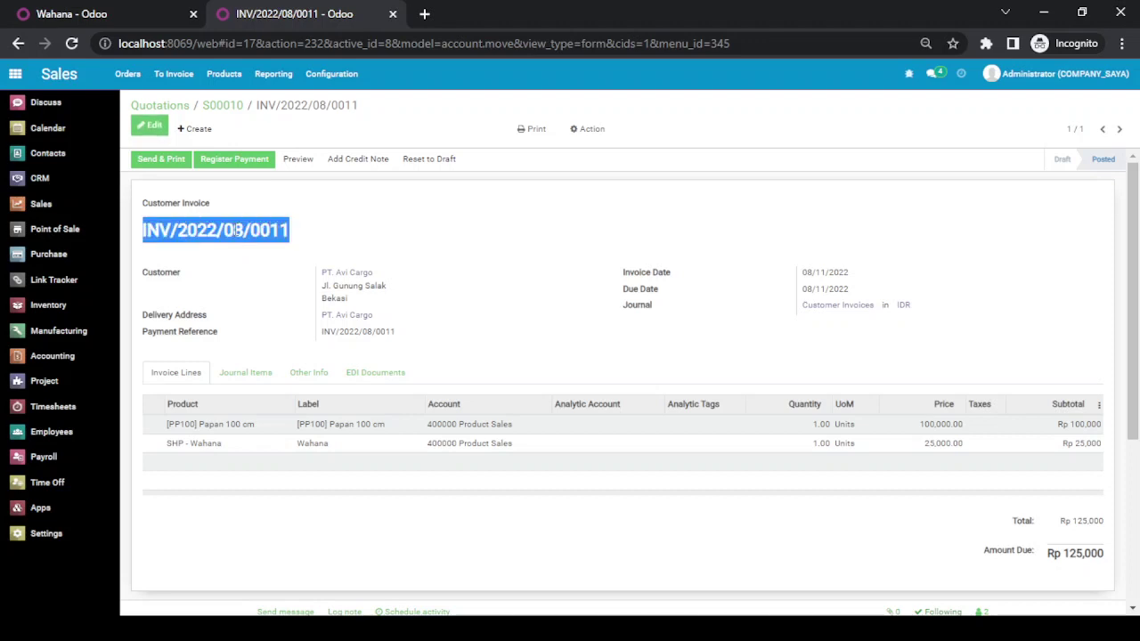
click(236, 230)
double_click(234, 229)
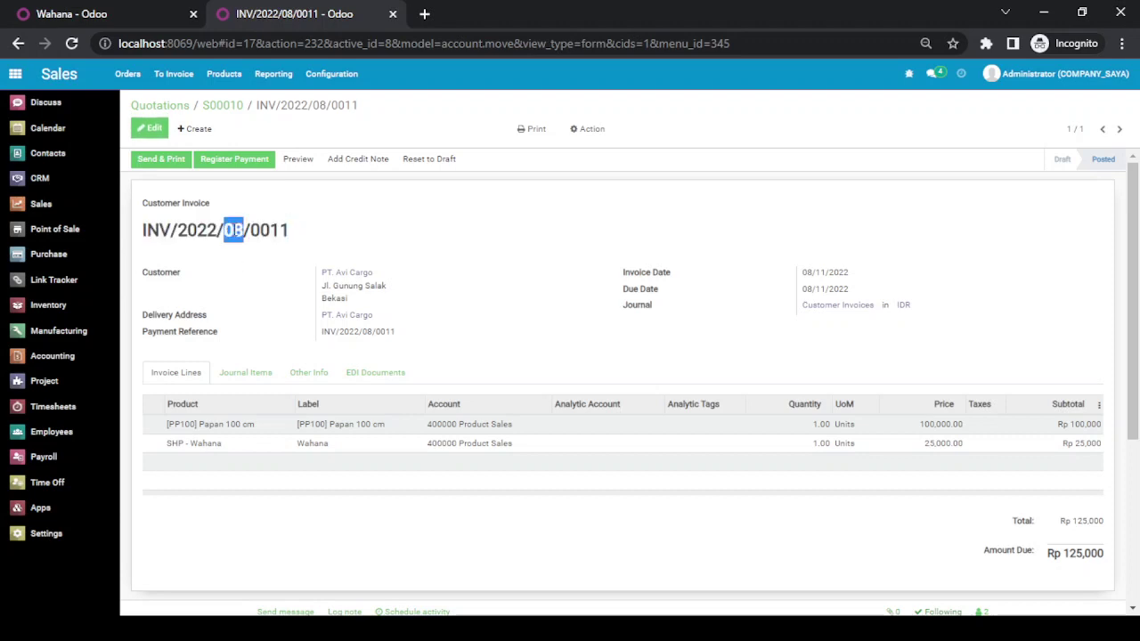
double_click(264, 229)
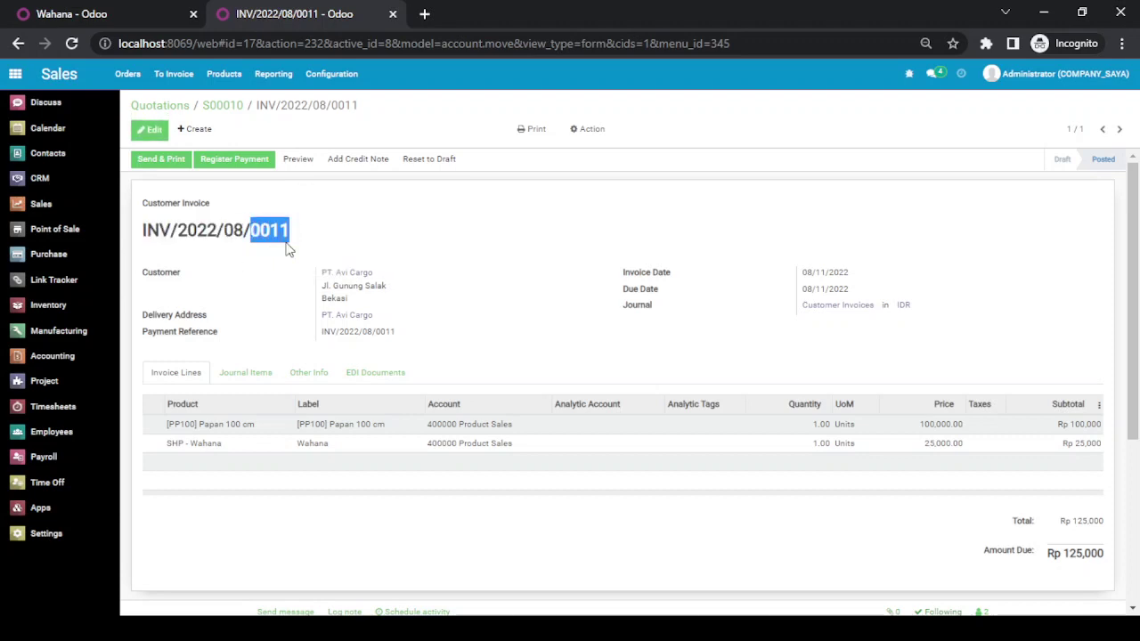
click(403, 228)
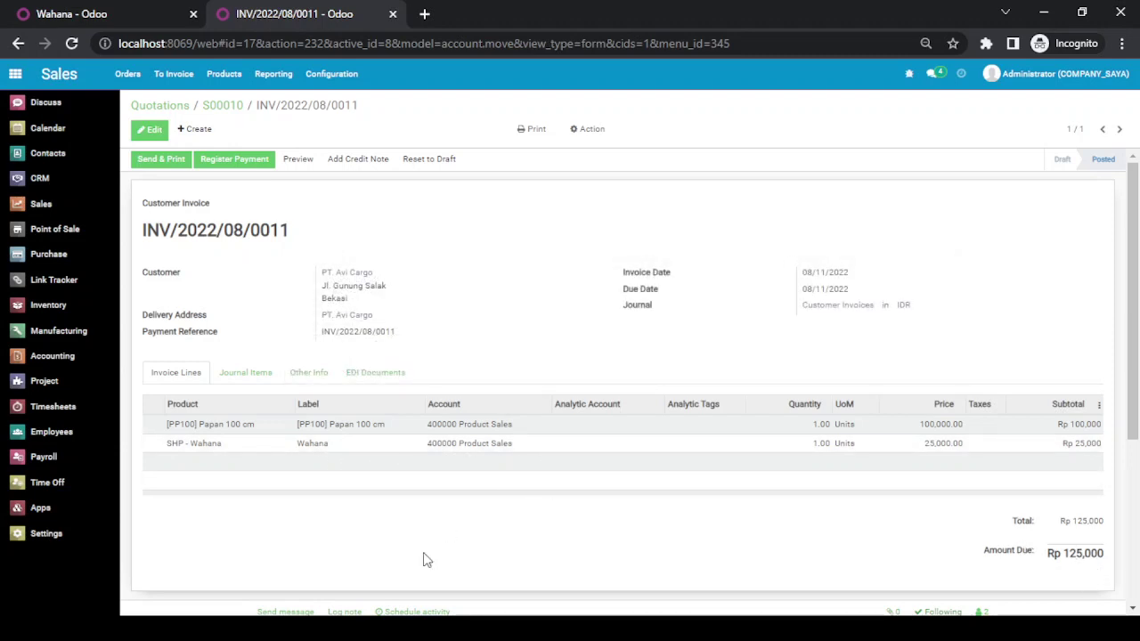
click(249, 374)
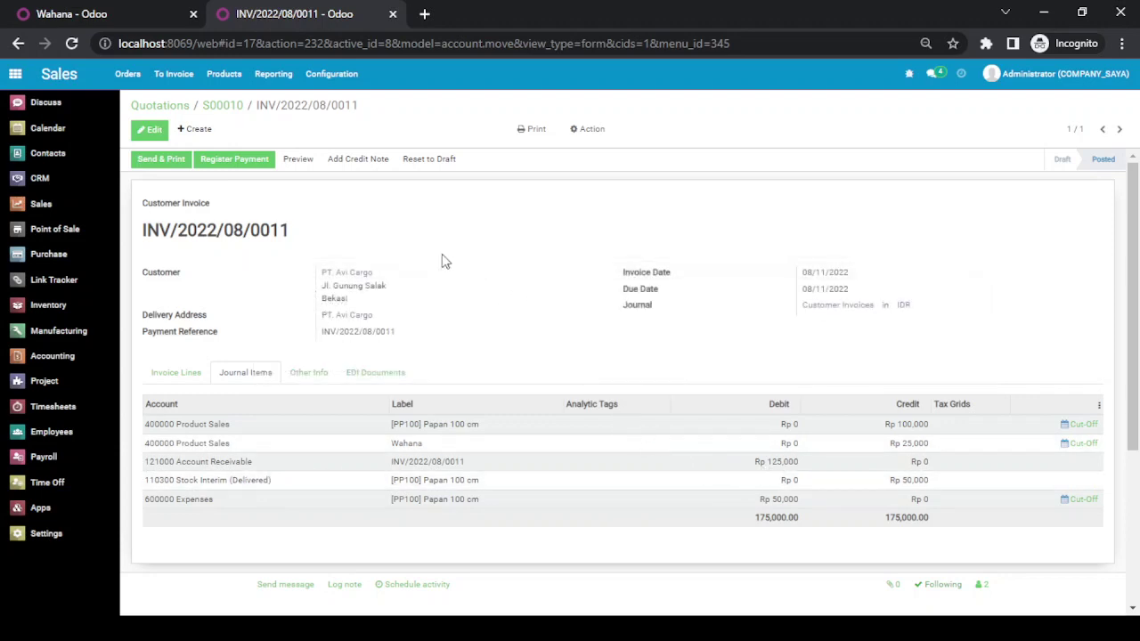
- Go back to sales order S00010, now showing one invoice with both lines invoiced at 1.00
click(233, 109)
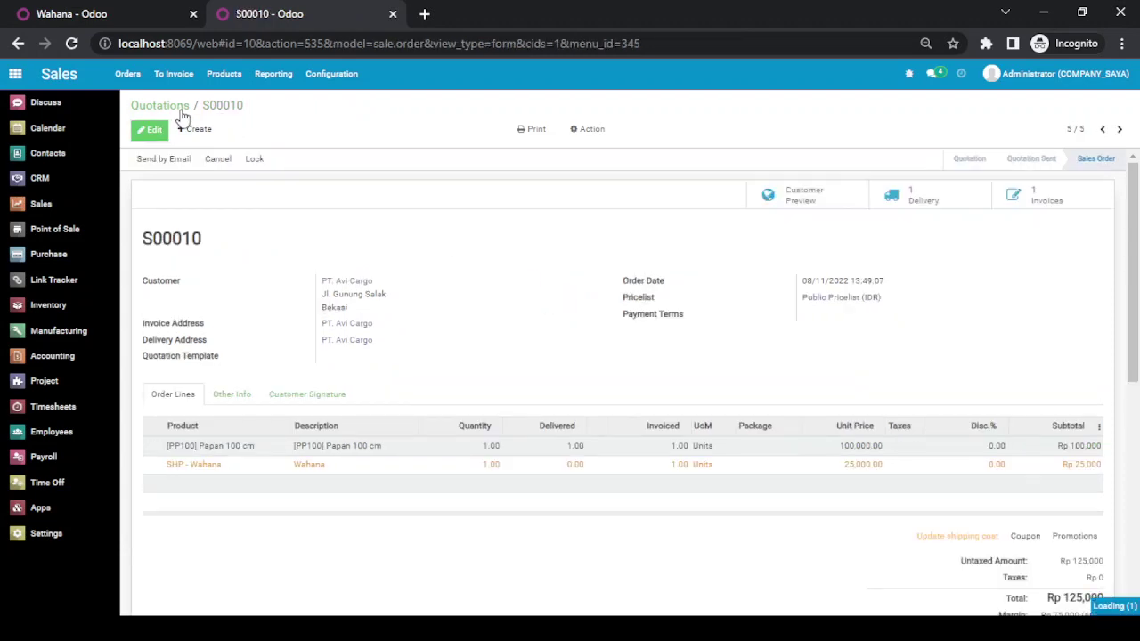
- Return to the Quotations list showing S00010 as a Sales Order for Rp 125,000
click(178, 106)
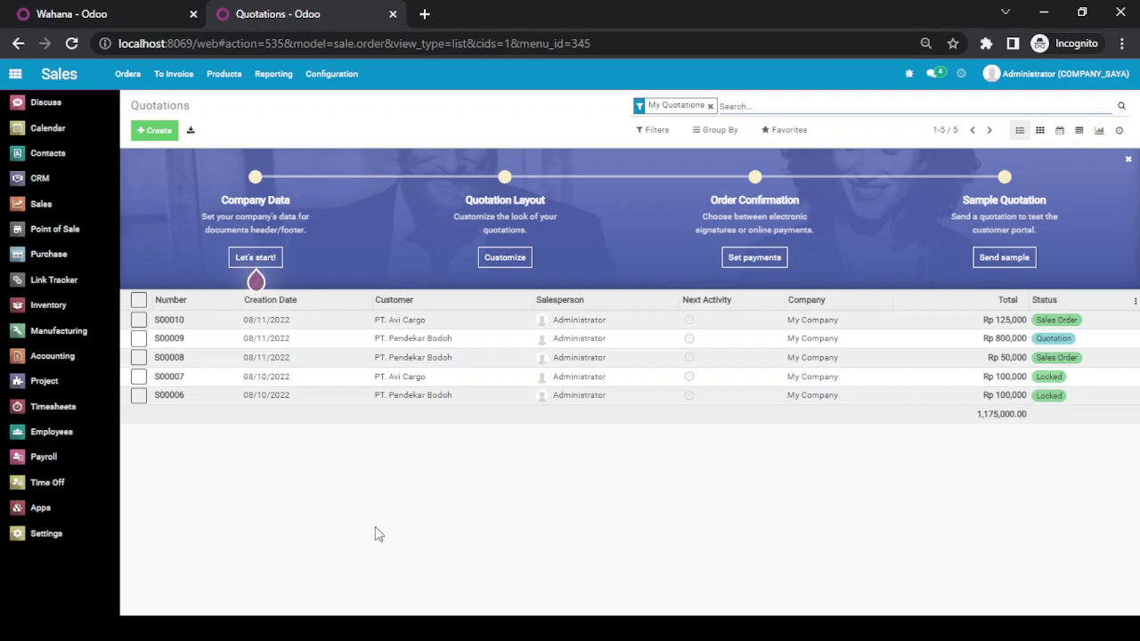
key(alt+Tab)
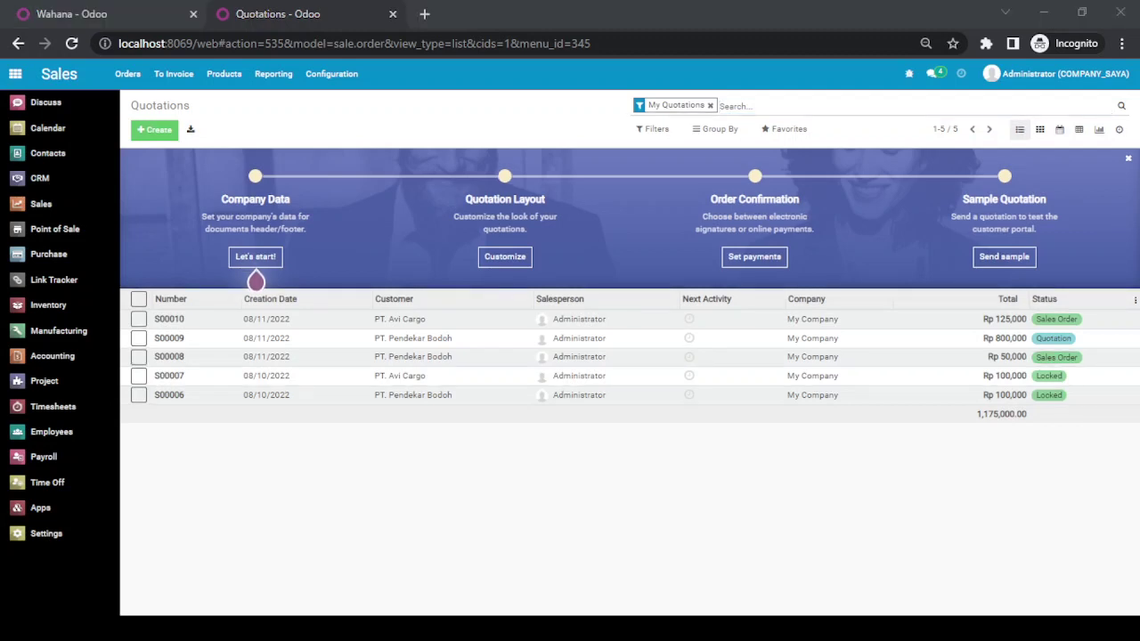